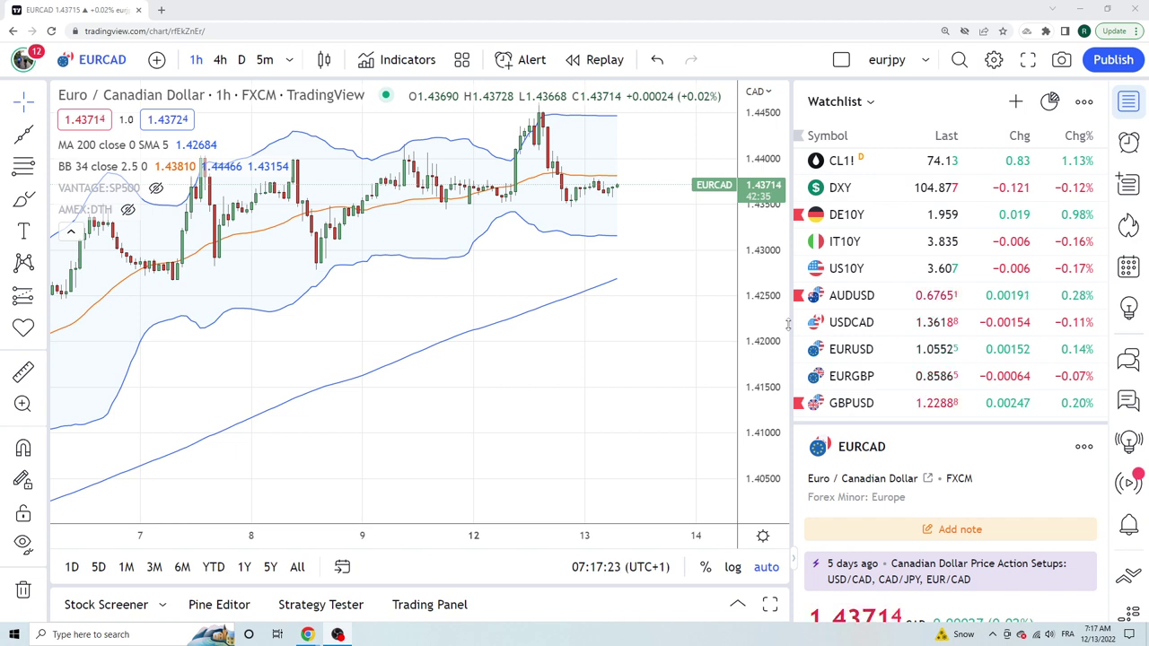
Scroll back and forth through the chart to review recent price action
scroll(914, 334, "down", 3)
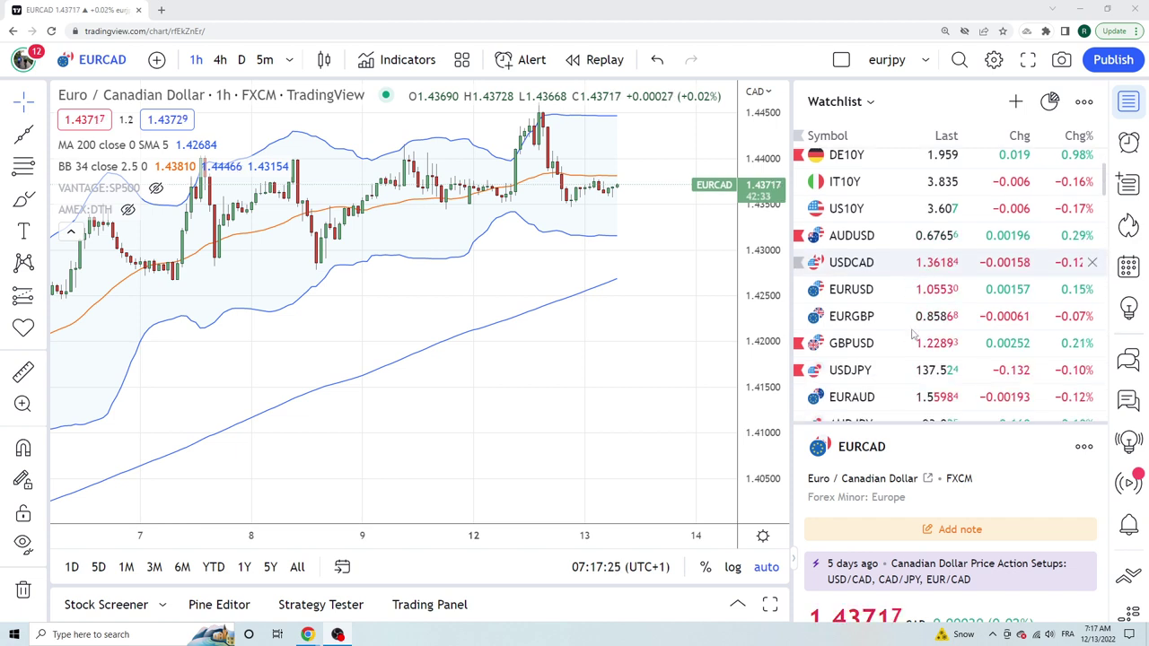
scroll(913, 334, "down", 1)
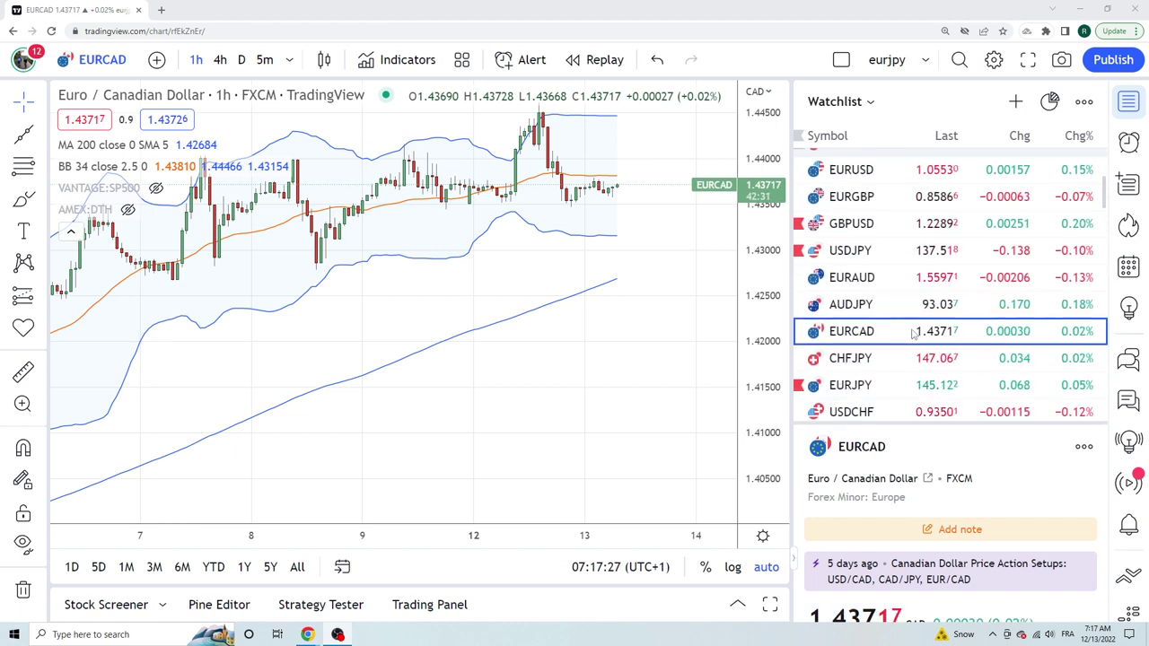
scroll(913, 334, "up", 1)
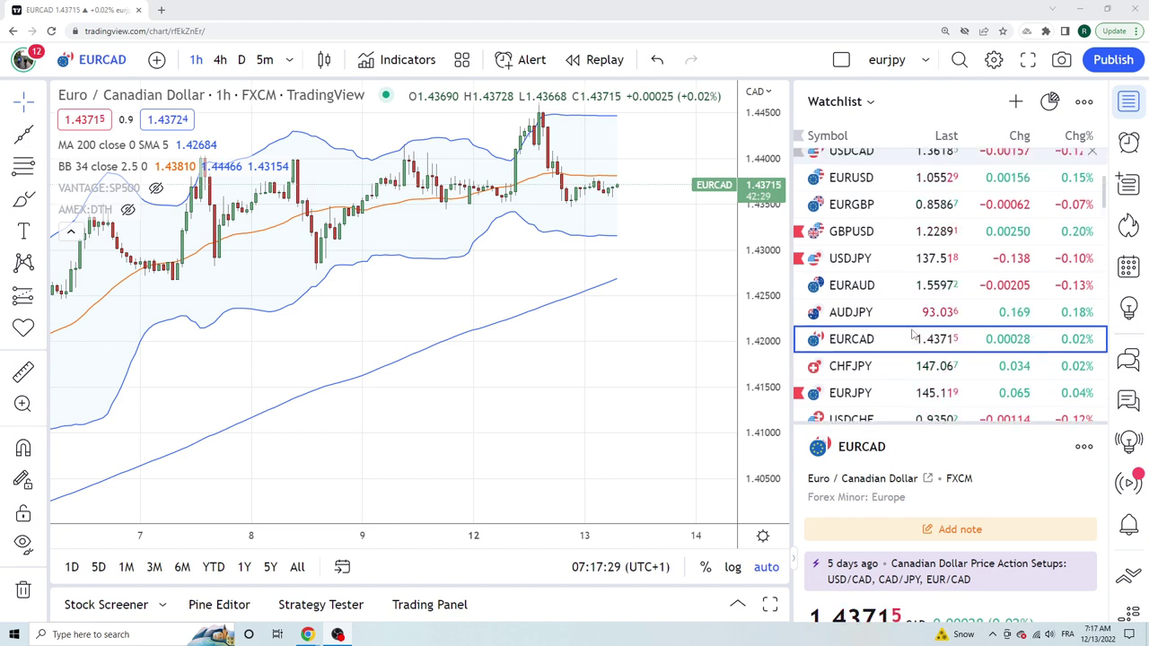
scroll(914, 333, "up", 2)
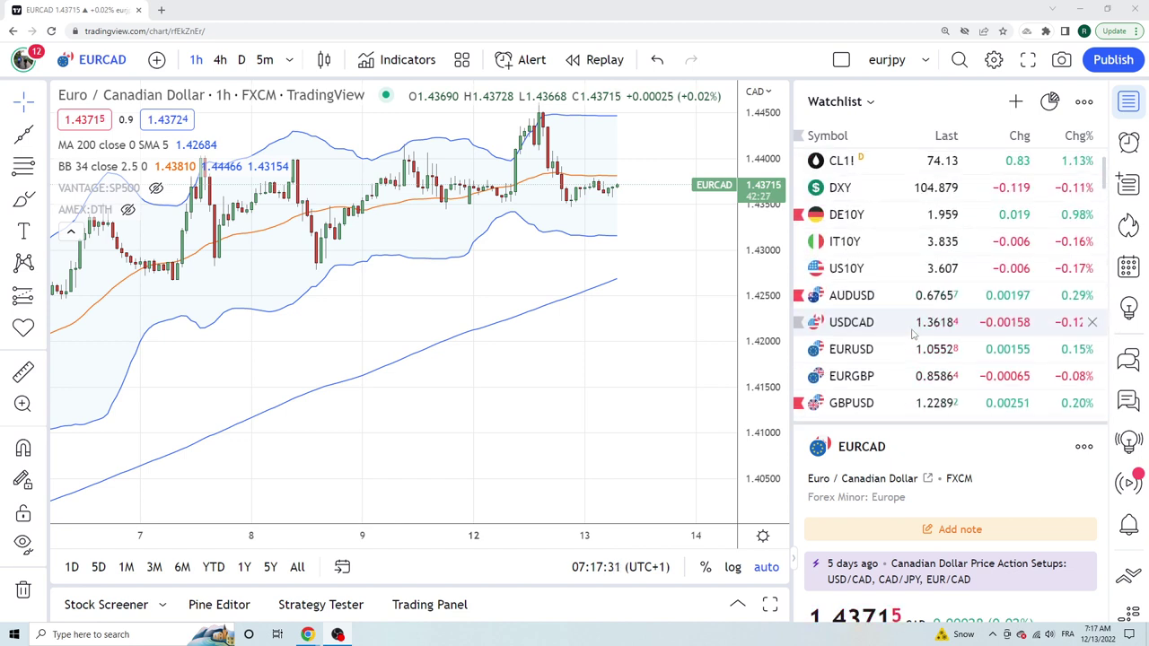
scroll(911, 314, "down", 1)
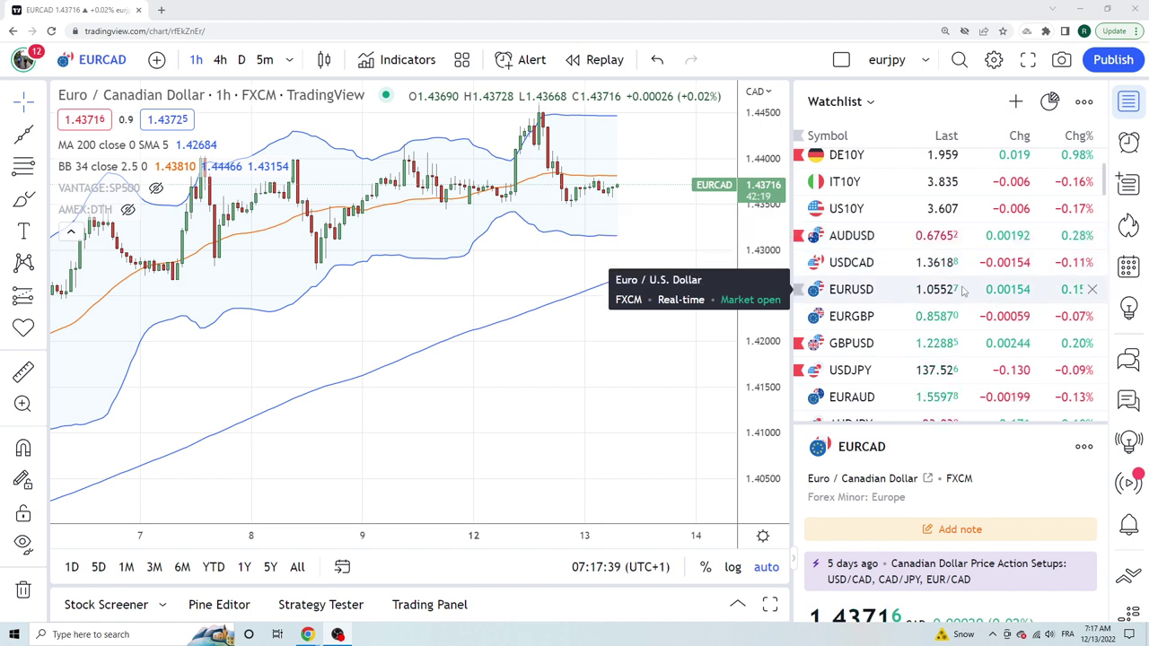
scroll(961, 289, "down", 1)
scroll(961, 290, "down", 2)
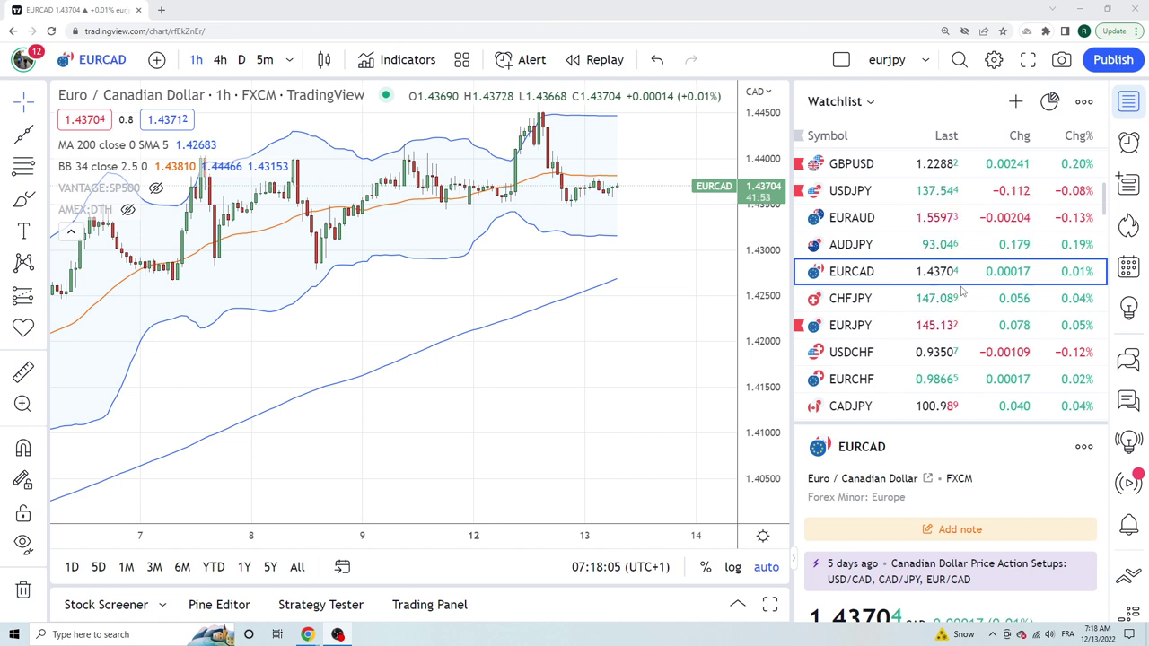
mouse_move(959, 293)
scroll(947, 299, "up", 2)
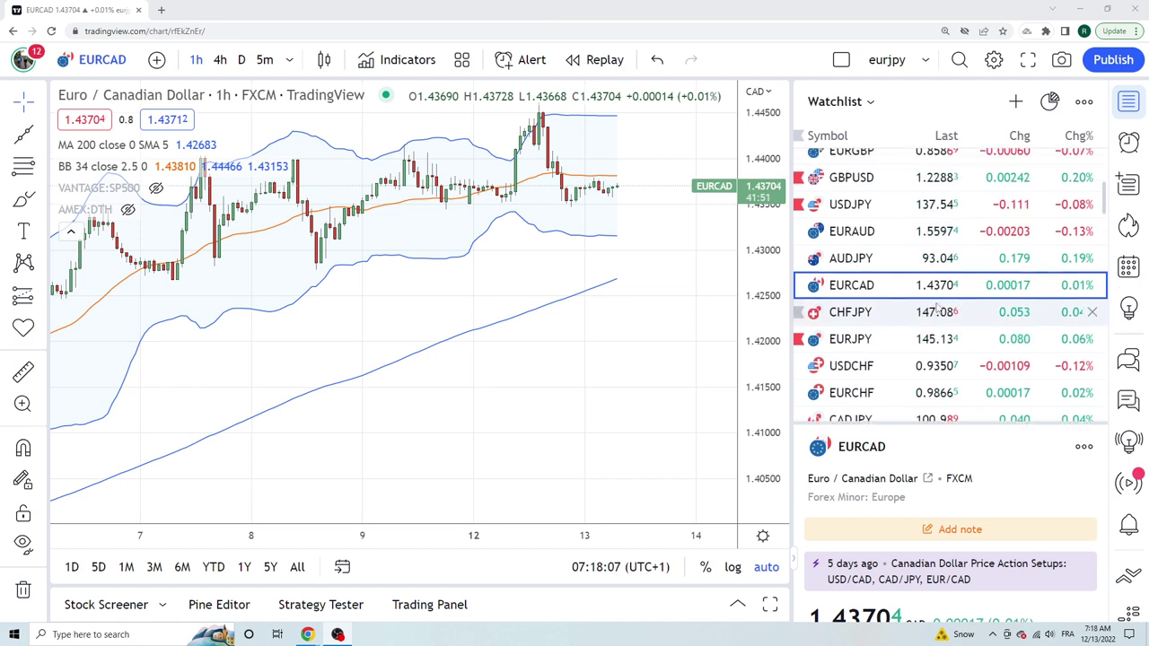
scroll(929, 302, "up", 4)
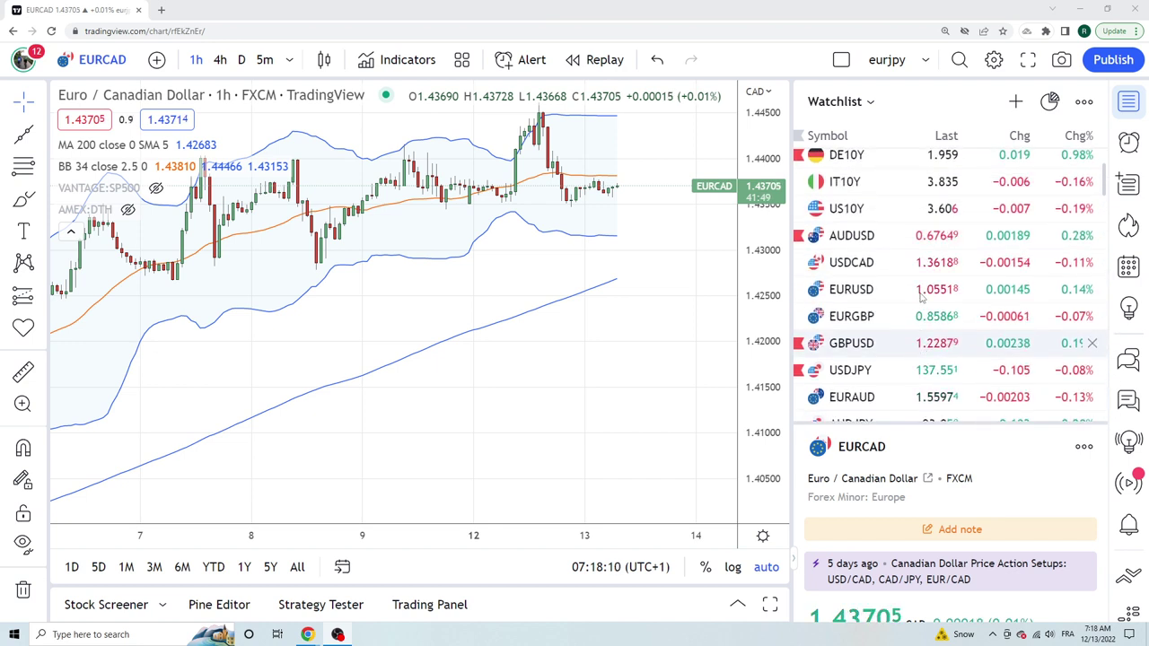
Show US10Y on 4-hour candles, then switch the chart to AUDUSD
left_click(859, 214)
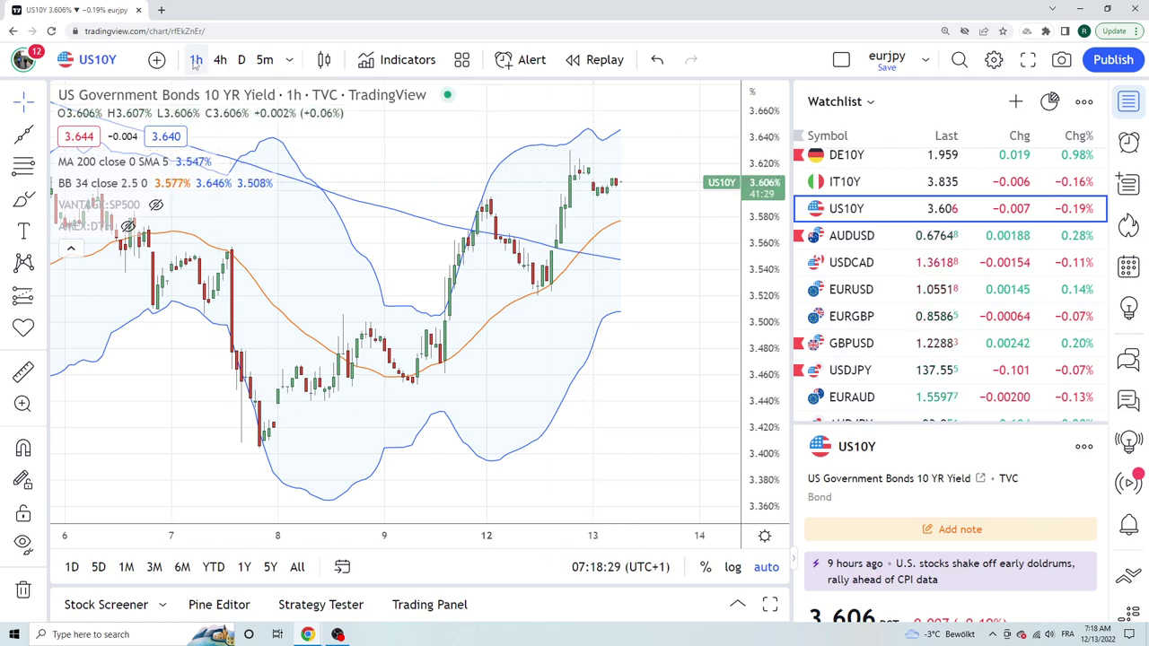
left_click(220, 59)
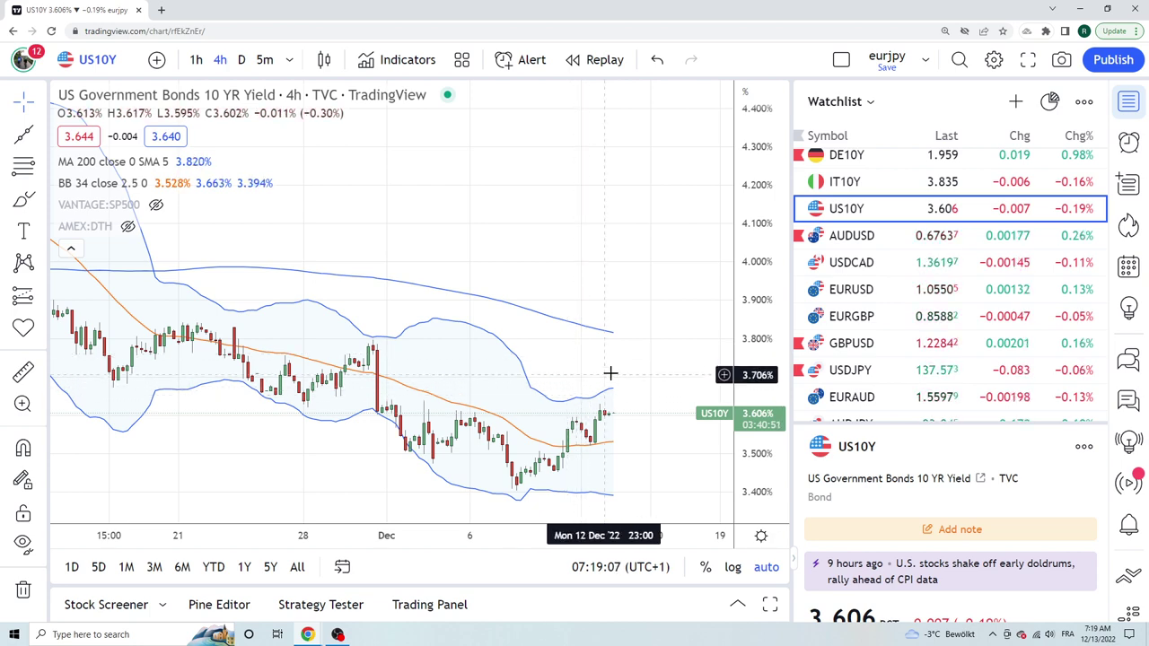
left_click(852, 237)
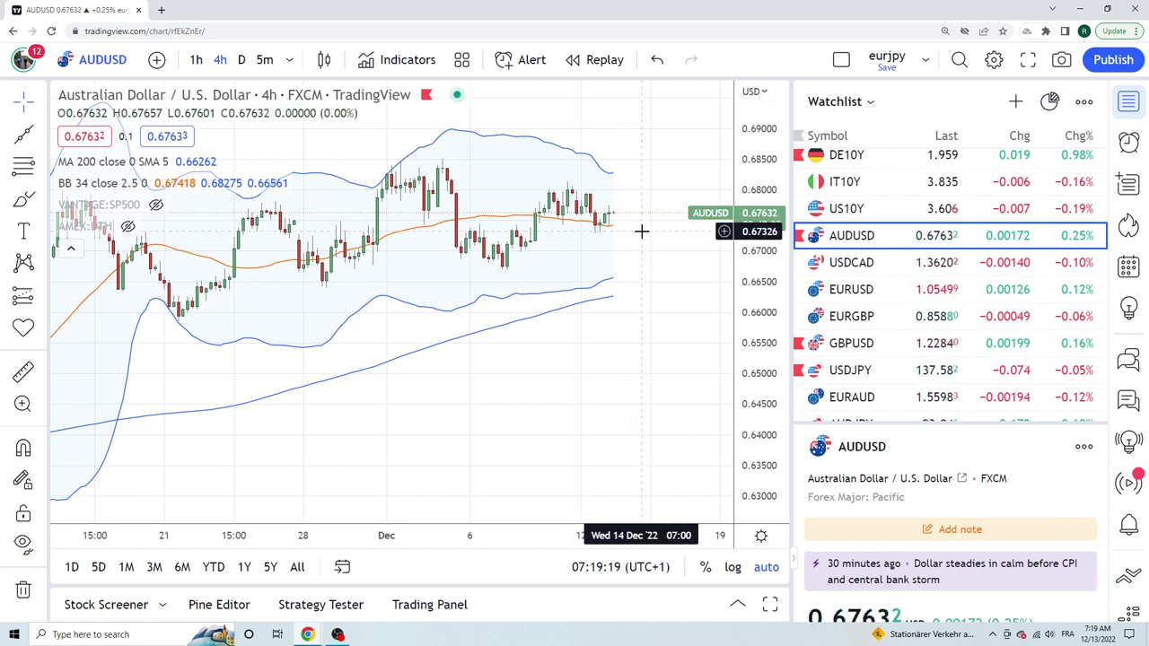
Switch to USDCAD and hide its green extended trendline
left_click(860, 262)
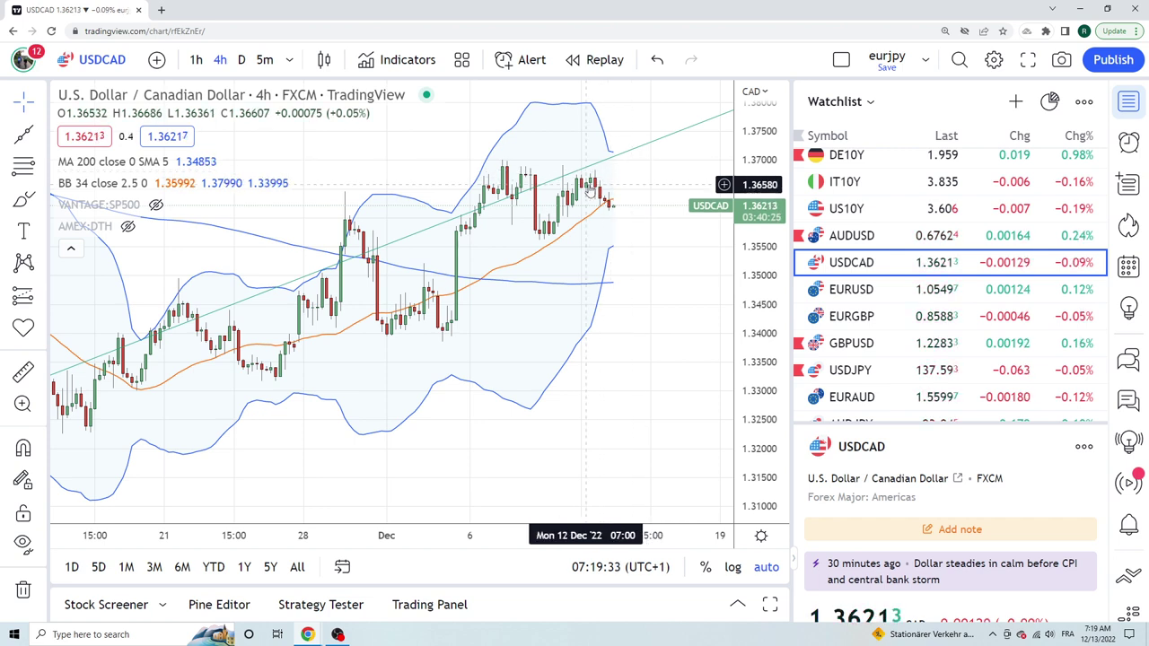
right_click(625, 158)
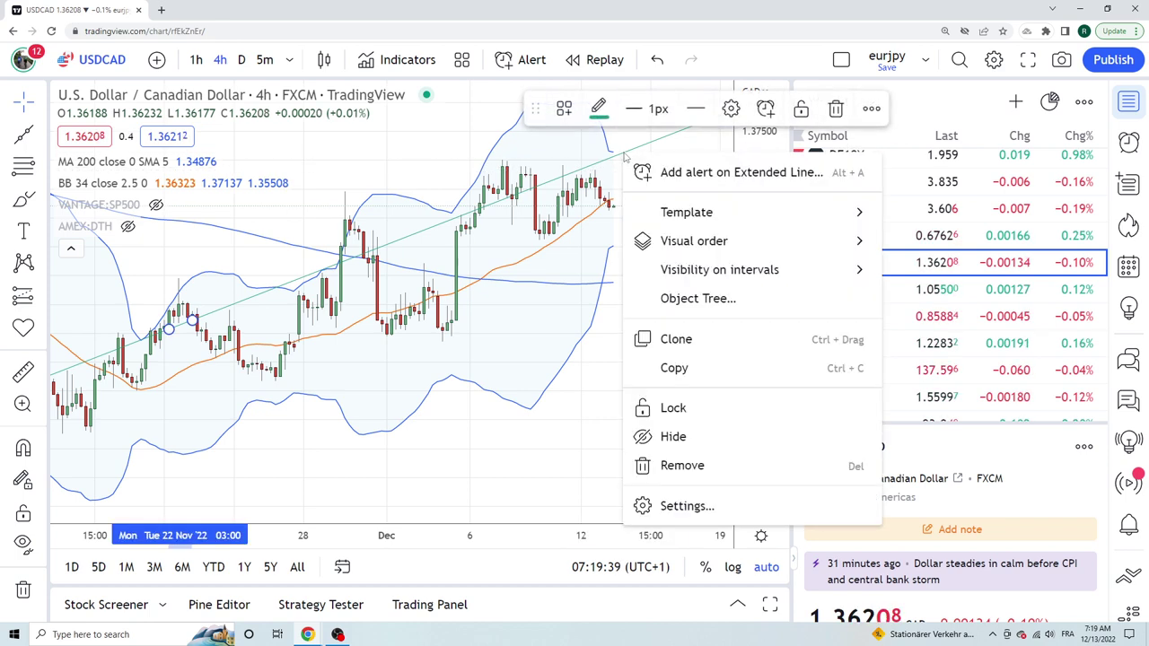
left_click(673, 437)
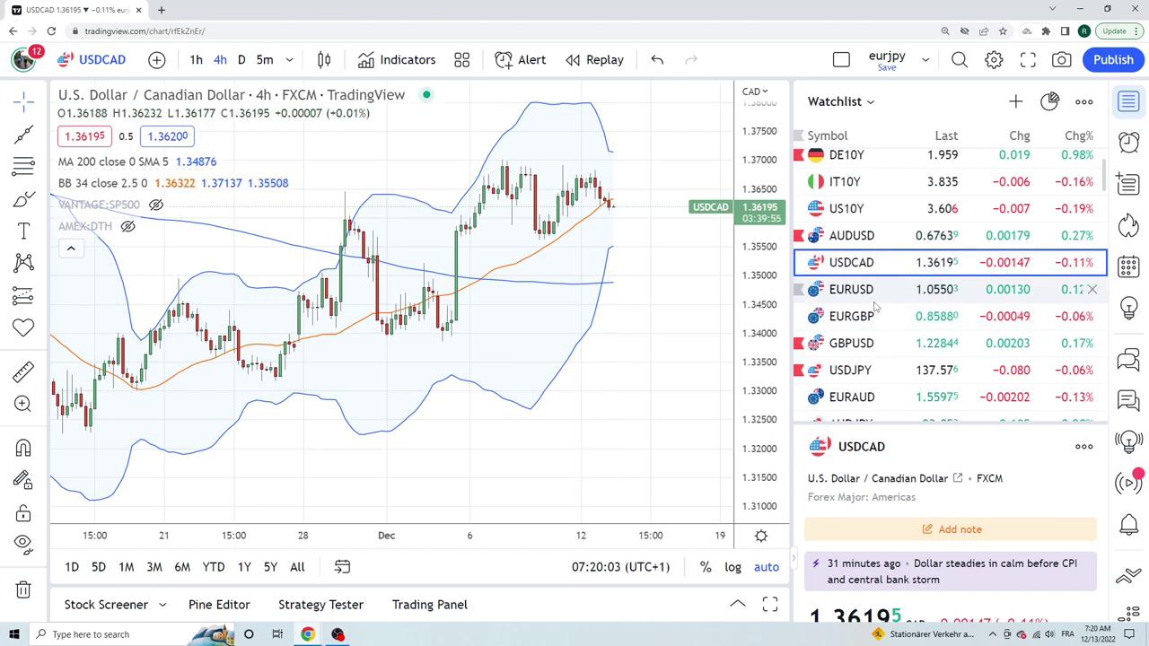
scroll(875, 305, "up", 2)
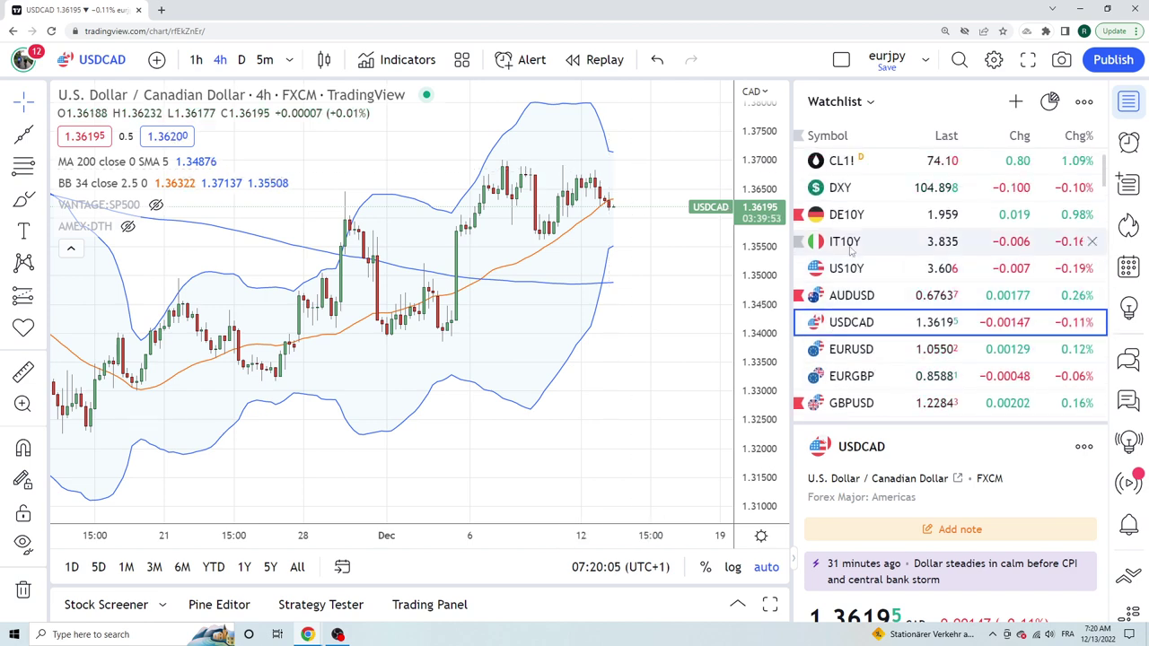
left_click(828, 163)
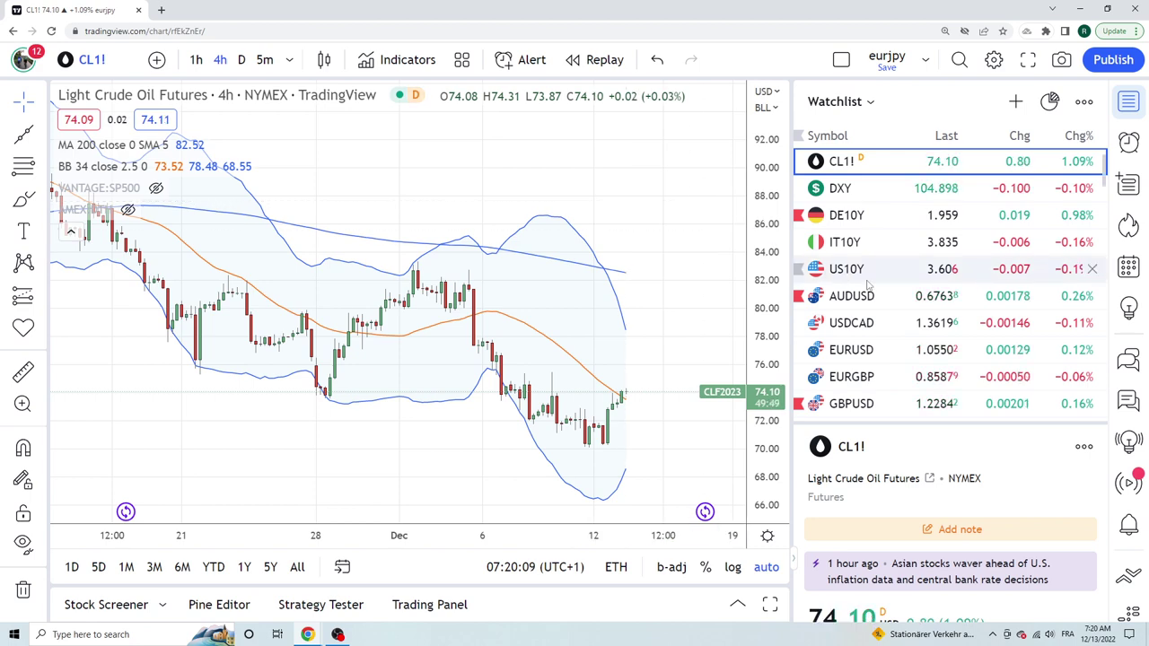
scroll(867, 262, "down", 1)
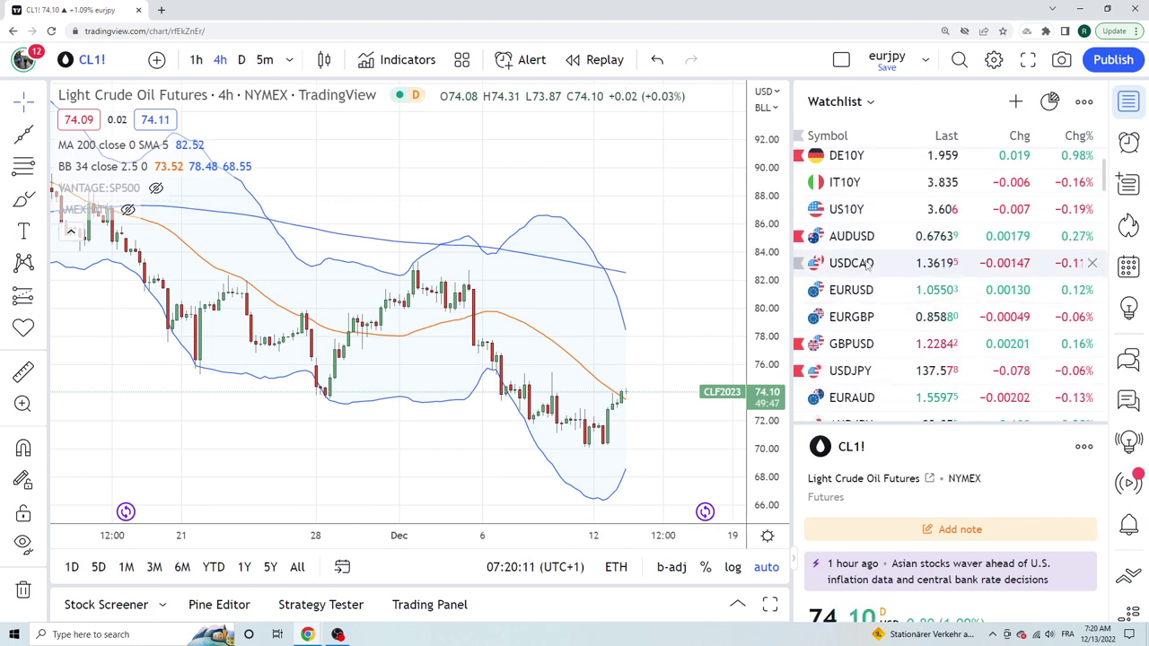
left_click(851, 262)
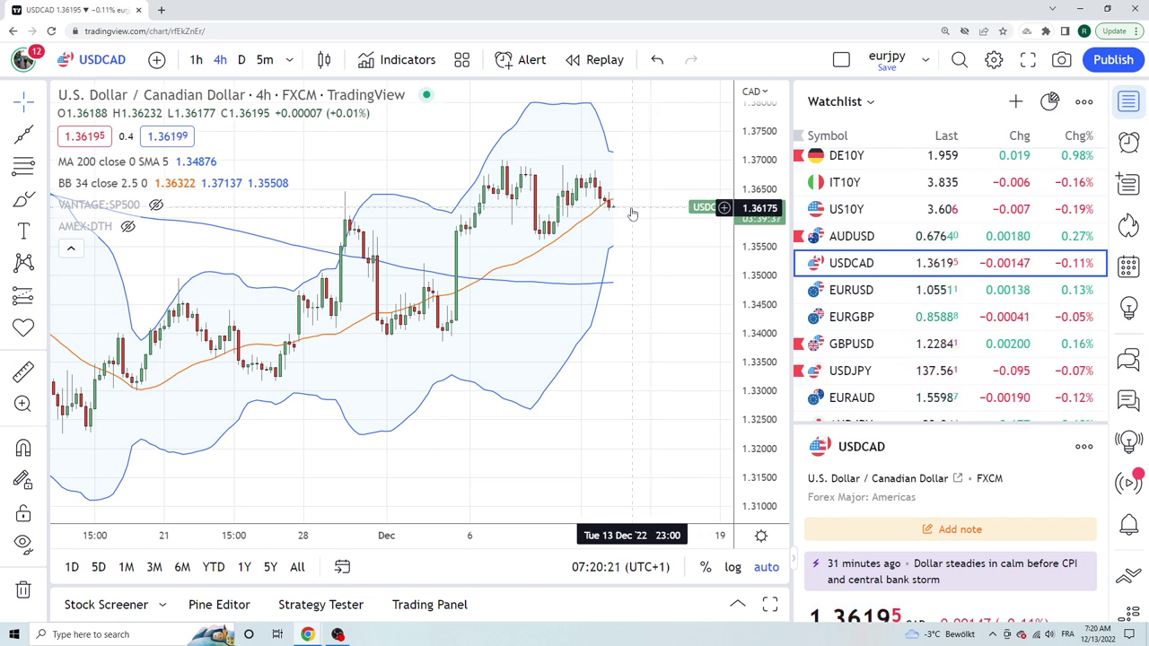
Pass through EURUSD to EURGBP, set 5-minute candles and zoom out
left_click(848, 291)
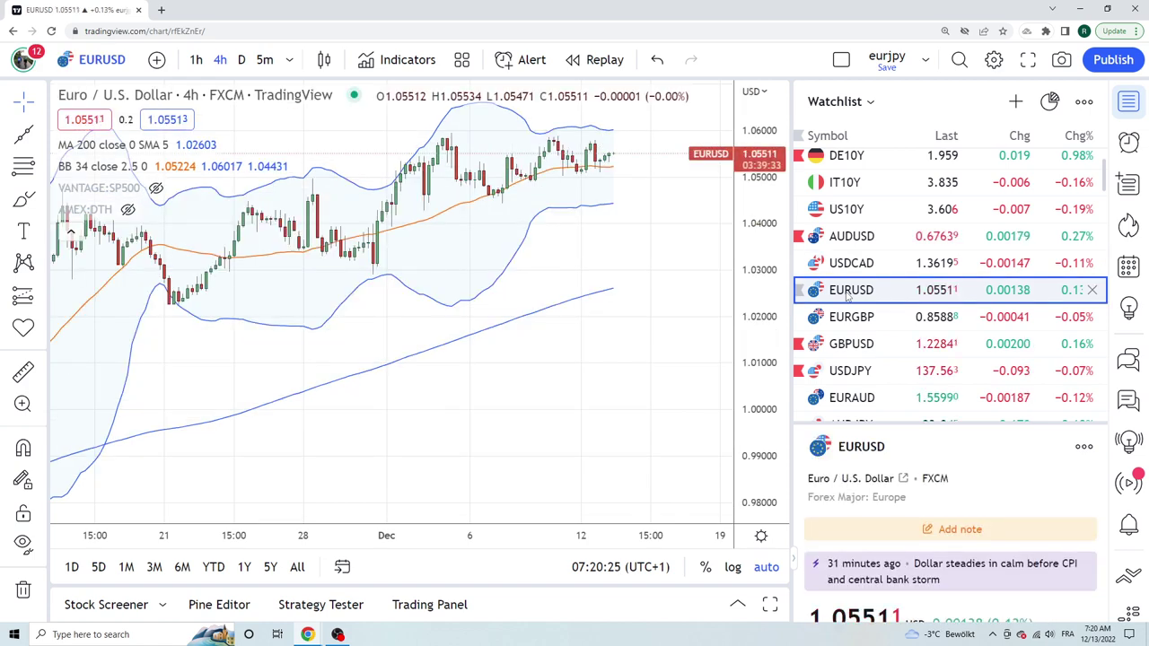
left_click(851, 318)
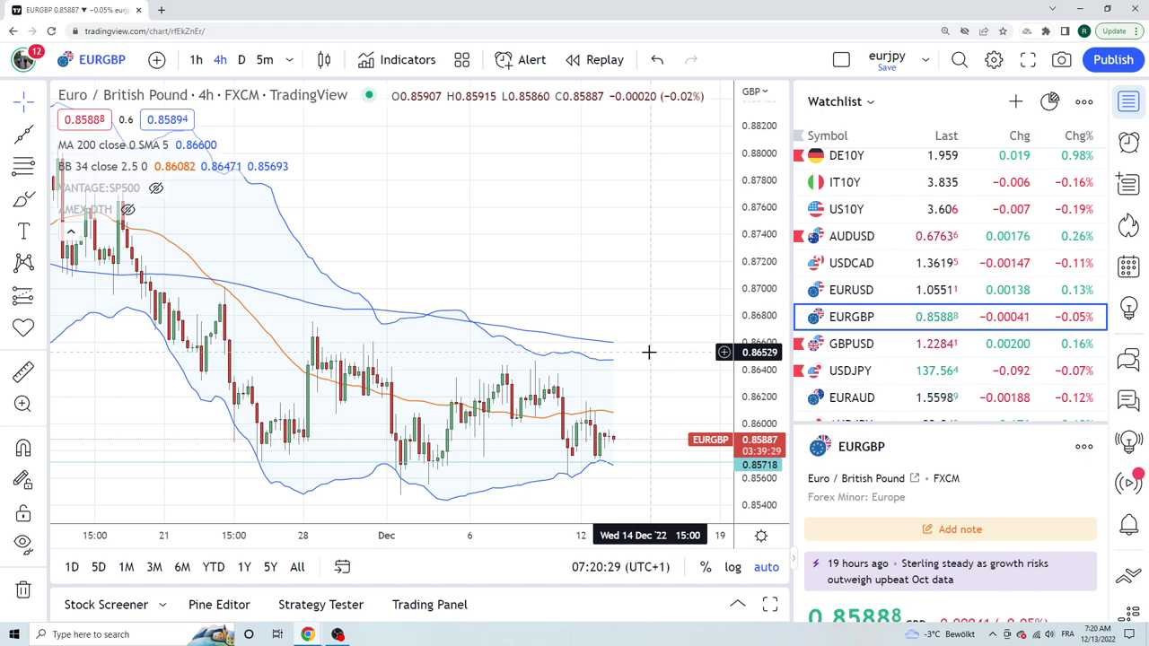
key("5")
key("Return")
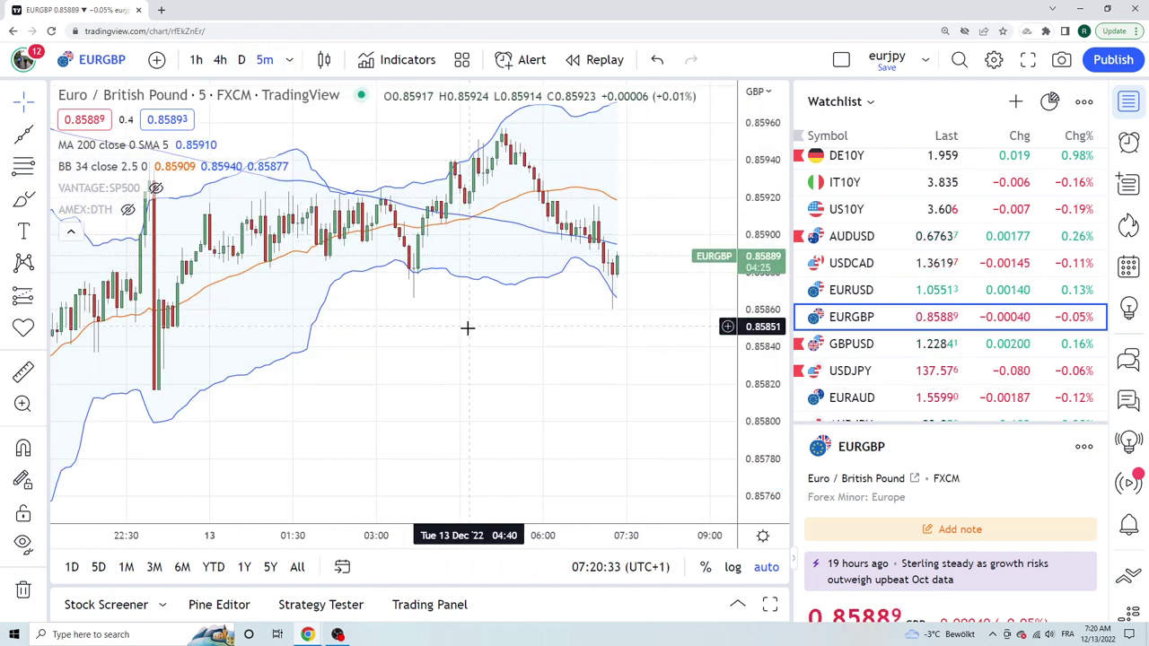
scroll(480, 332, "down", 2)
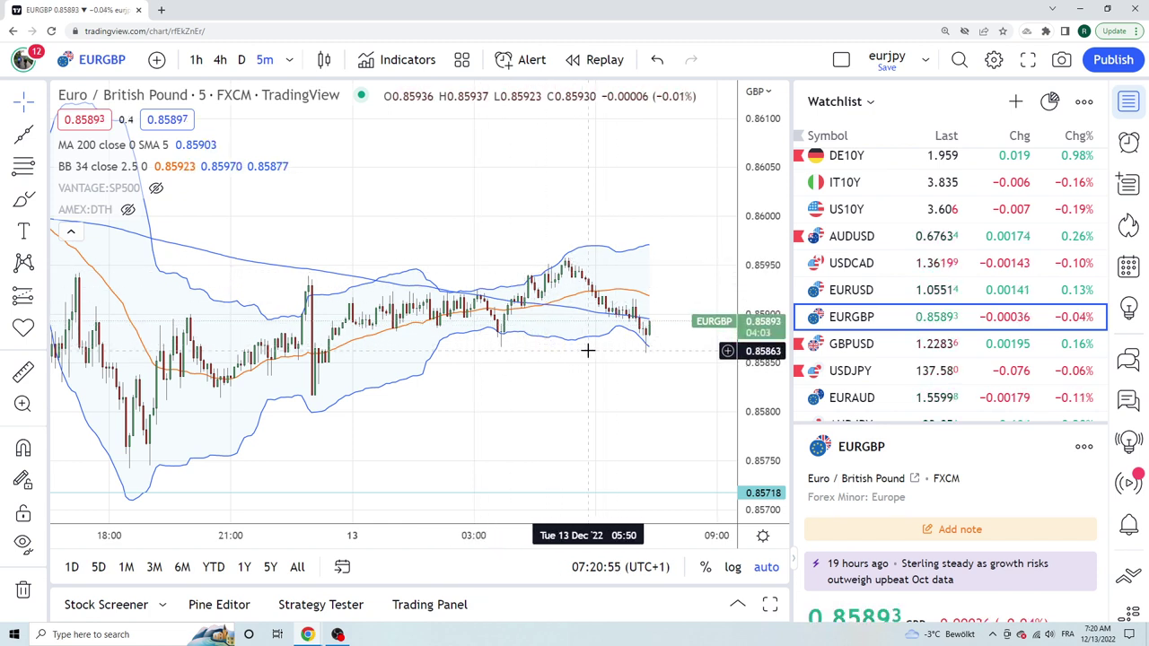
left_click(197, 60)
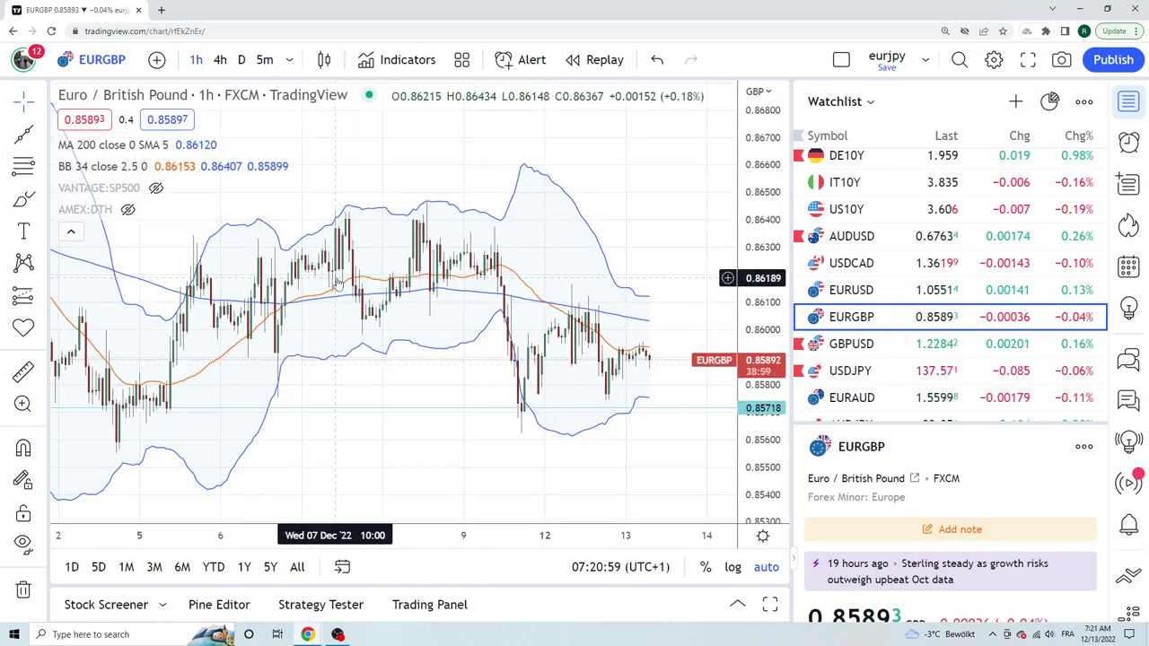
left_click(241, 61)
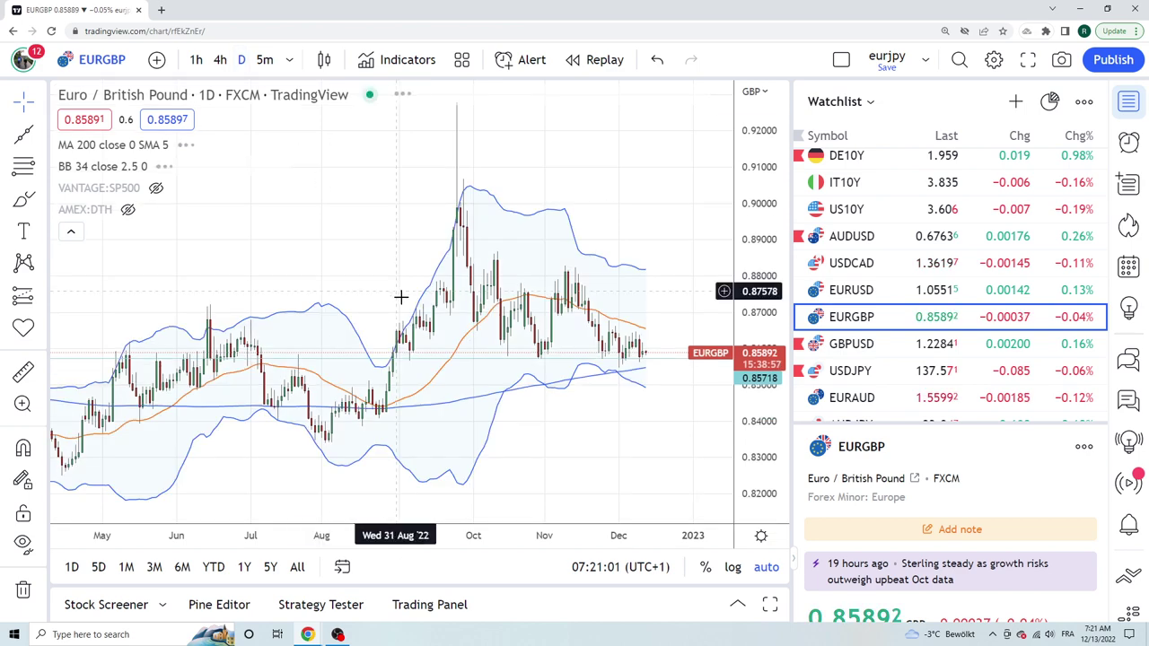
scroll(401, 297, "up", 3)
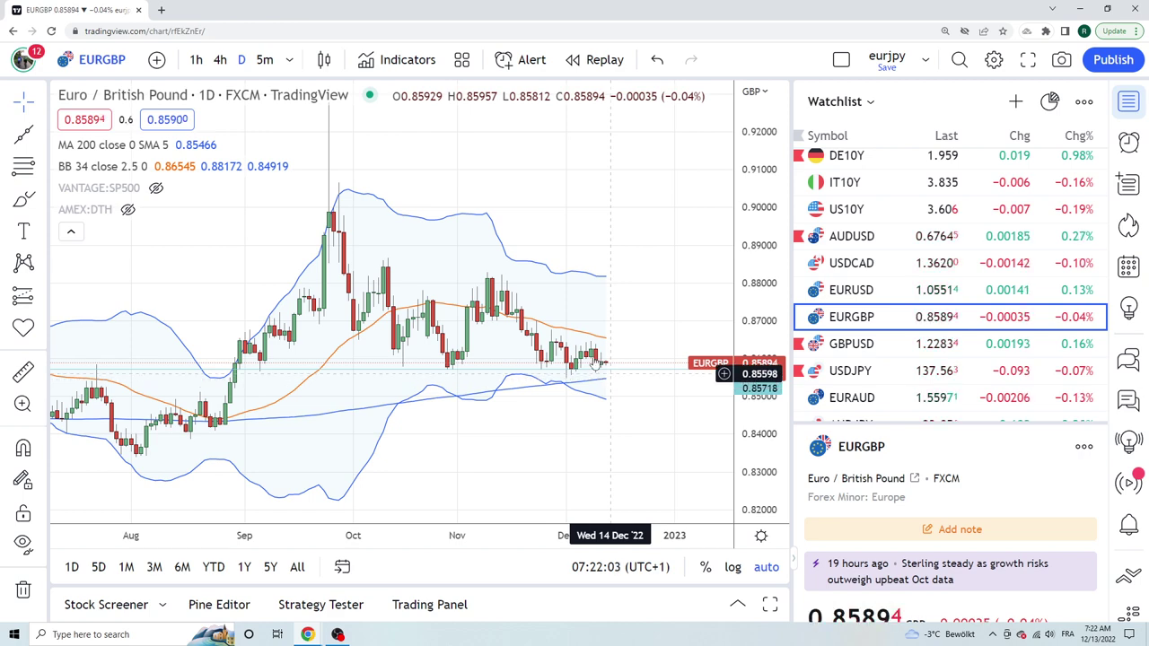
scroll(575, 334, "down", 2)
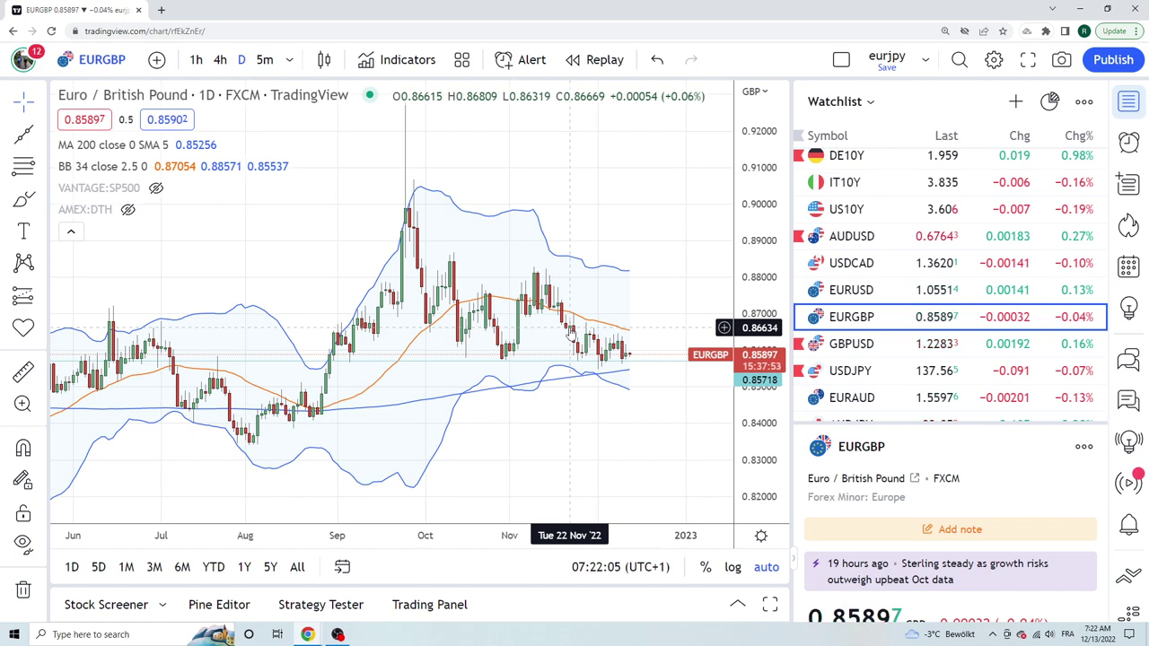
scroll(571, 327, "down", 1)
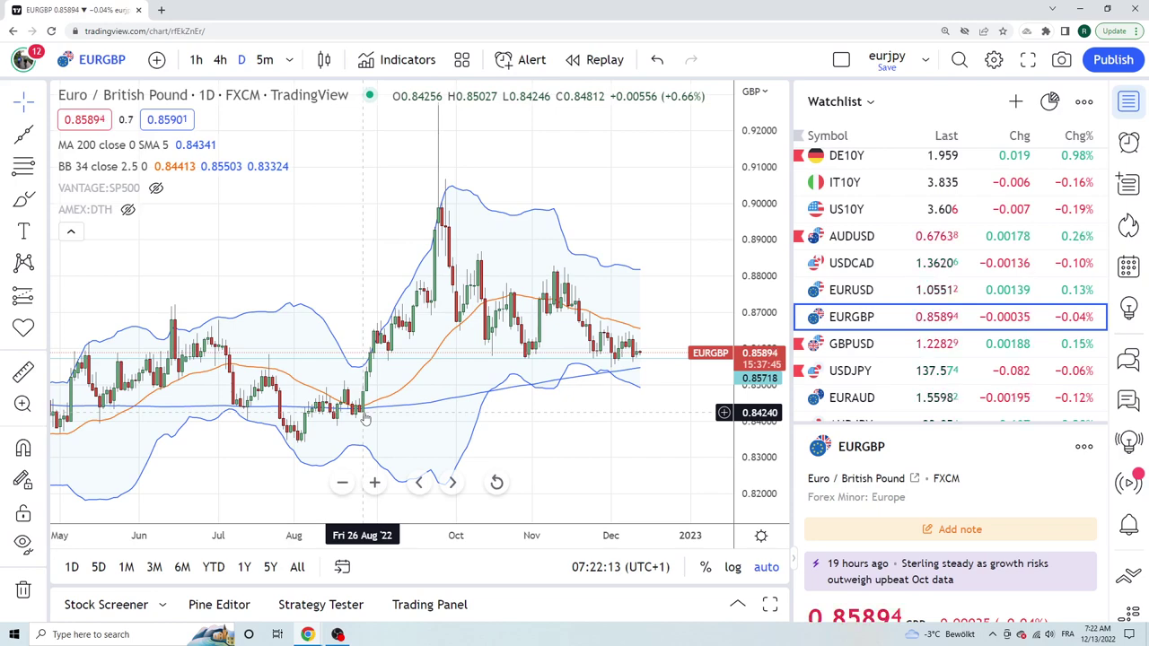
scroll(514, 356, "up", 1)
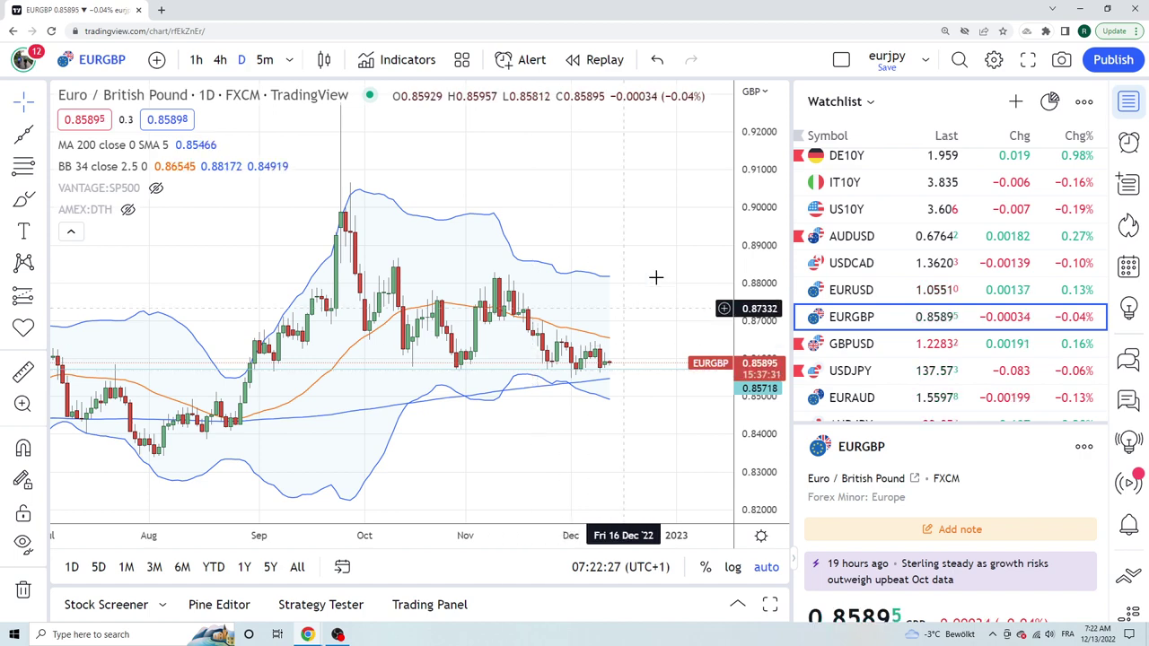
Switch the chart from EURGBP to the GBPUSD daily chart
left_click(867, 349)
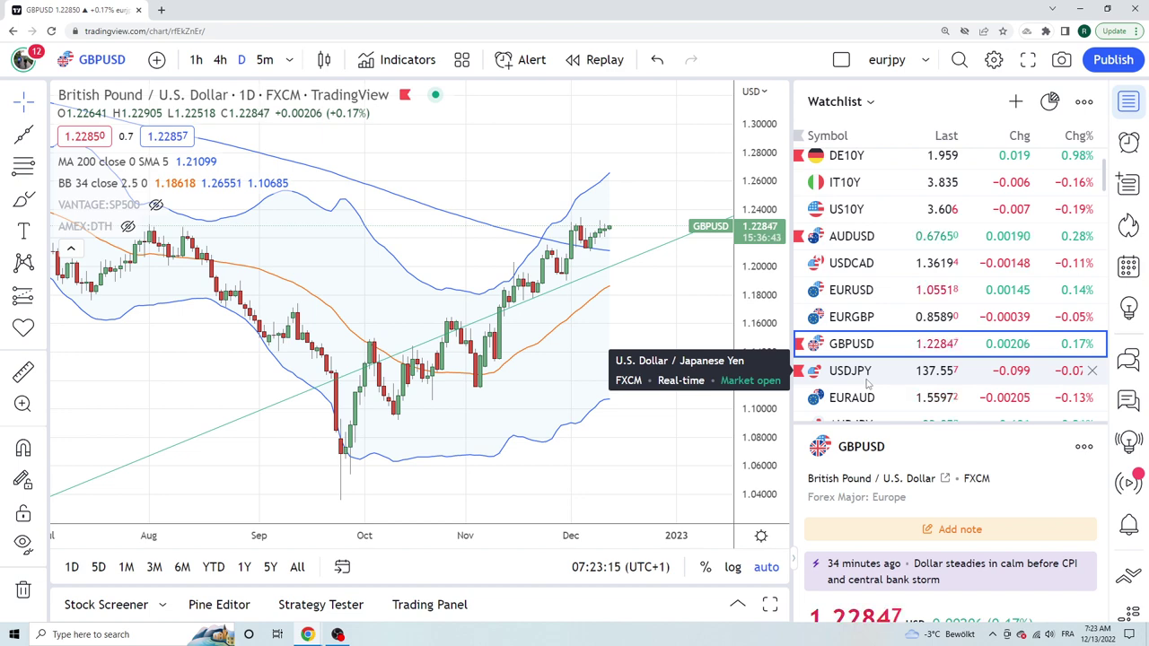
Check USDJPY, then scroll the watchlist and open EURAUD daily
left_click(864, 378)
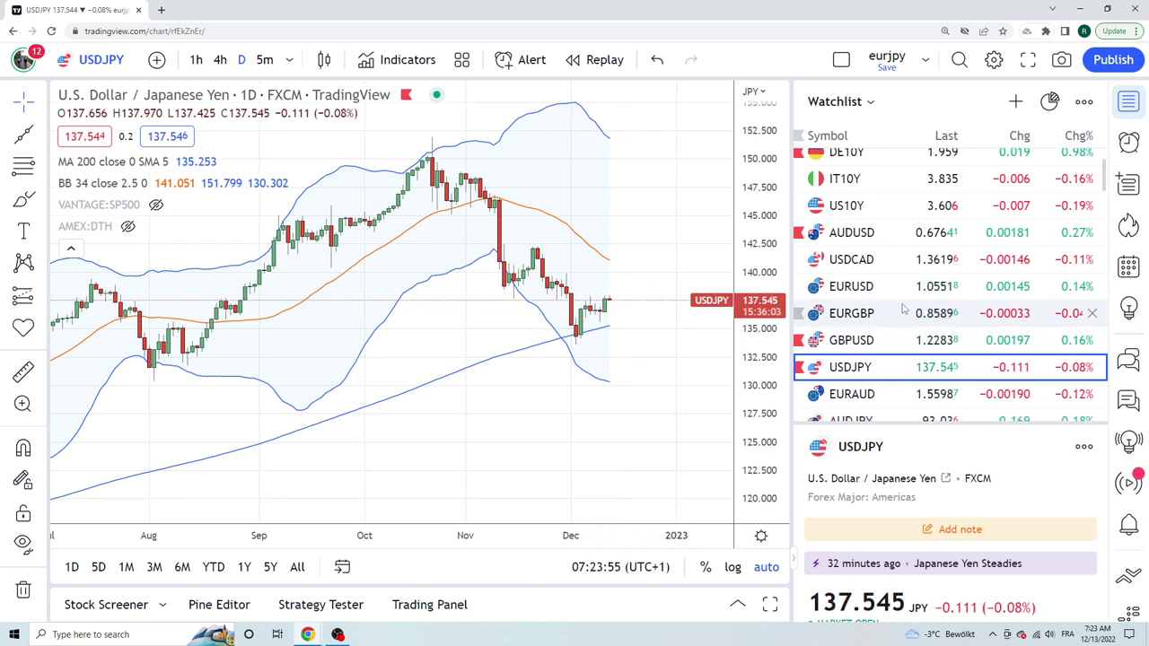
scroll(884, 355, "down", 1)
left_click(861, 339)
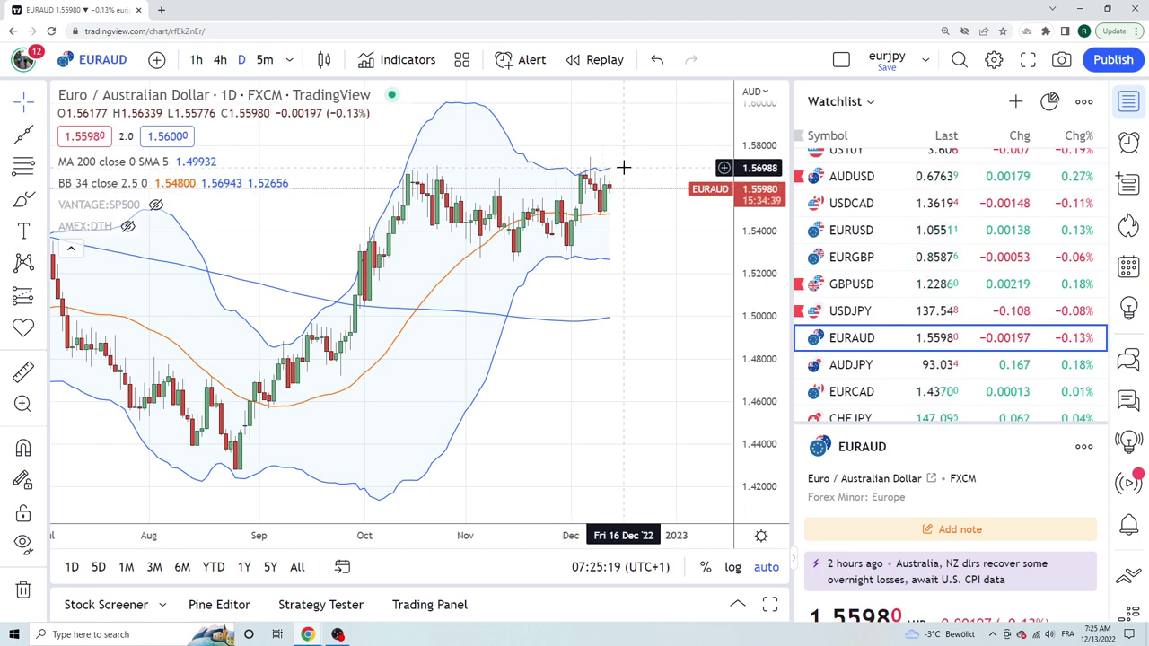
Glance at AUDJPY, then open the EURCAD daily chart
left_click(851, 365)
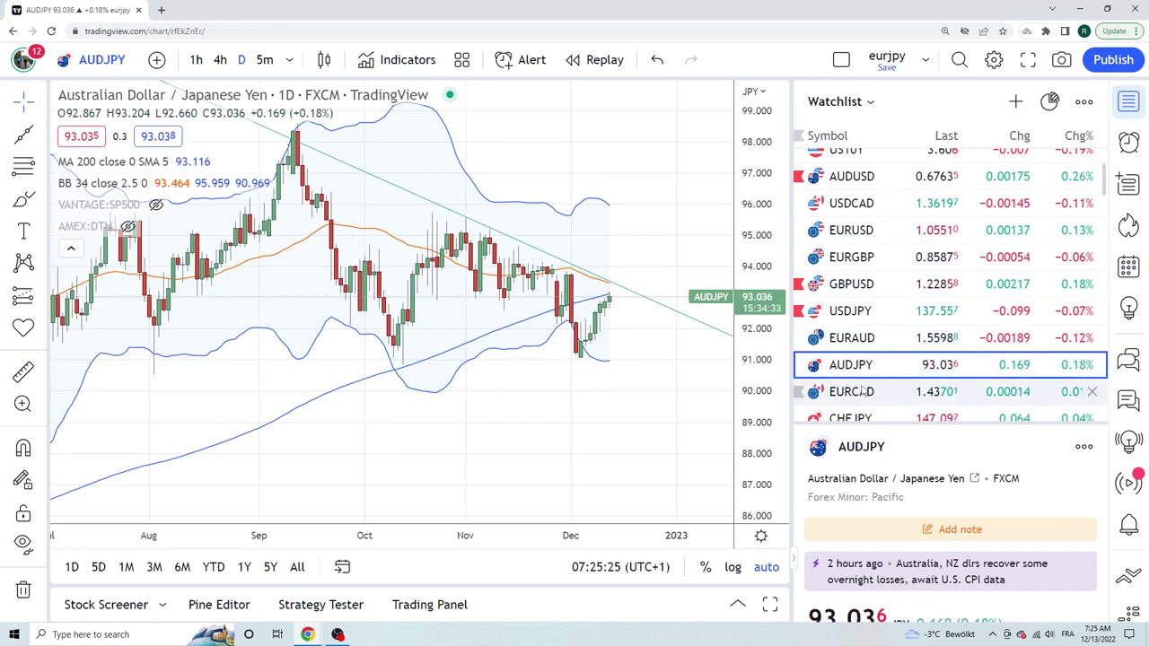
left_click(862, 391)
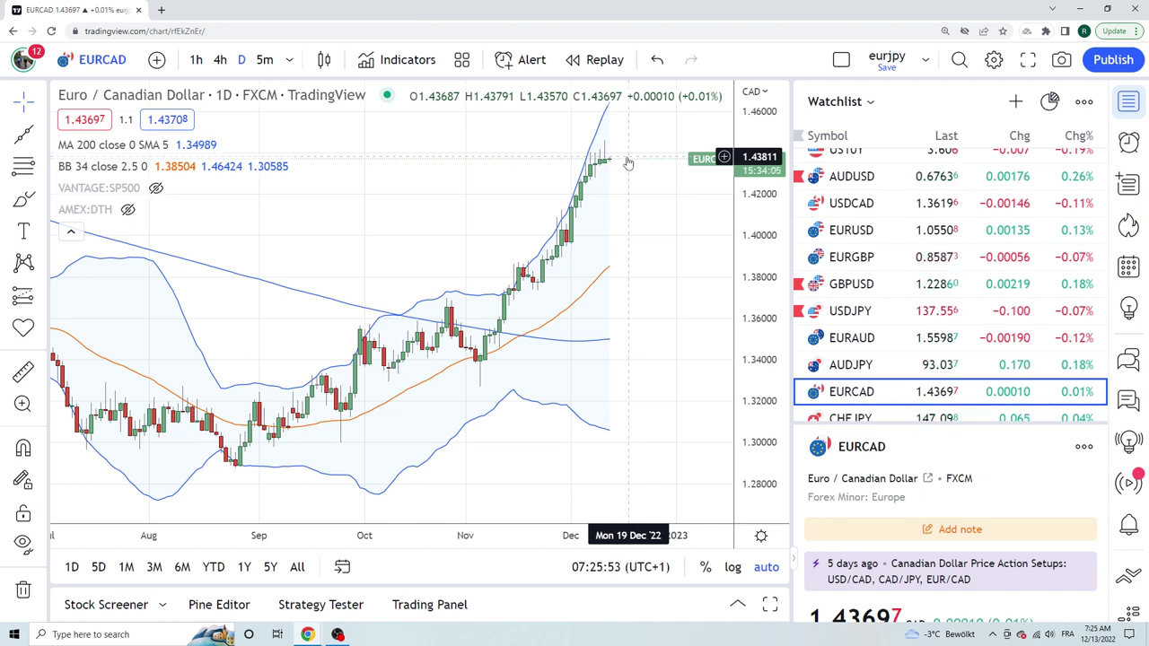
scroll(853, 359, "down", 2)
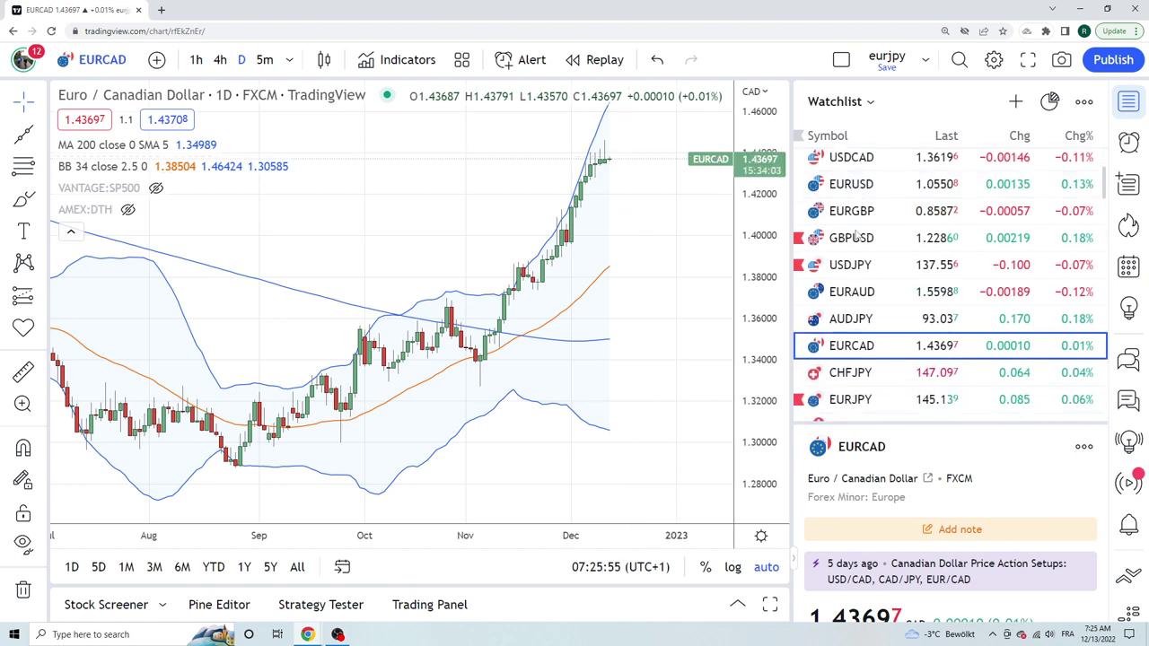
Flip through CHFJPY and EURJPY, then open the USDCHF daily chart
left_click(854, 361)
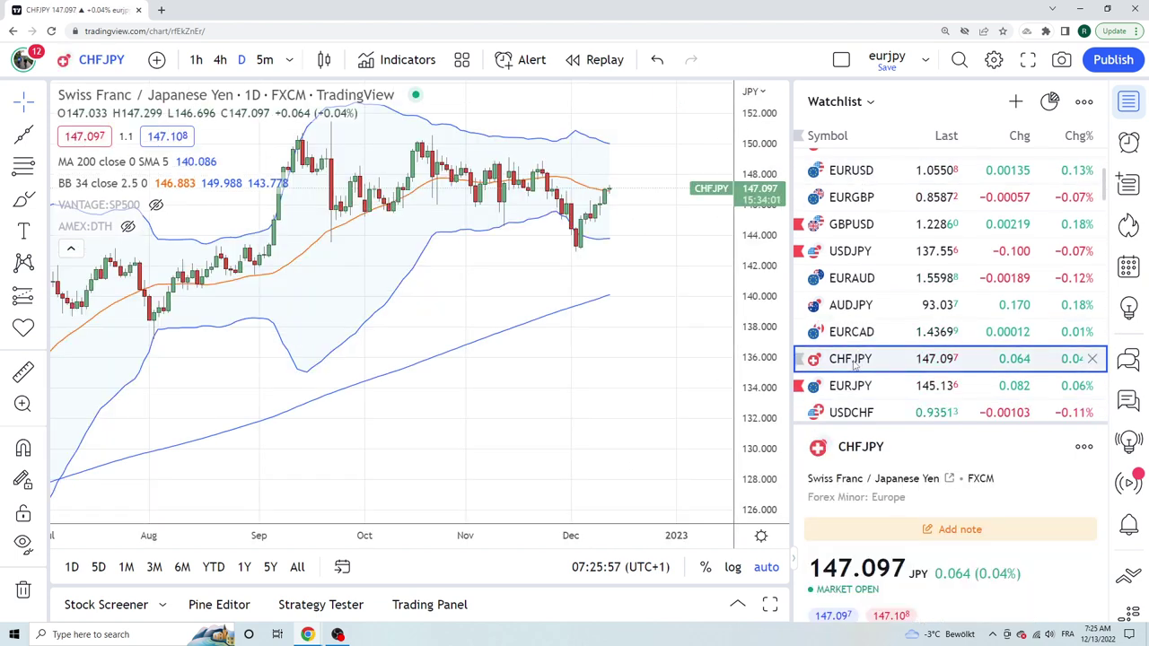
left_click(868, 384)
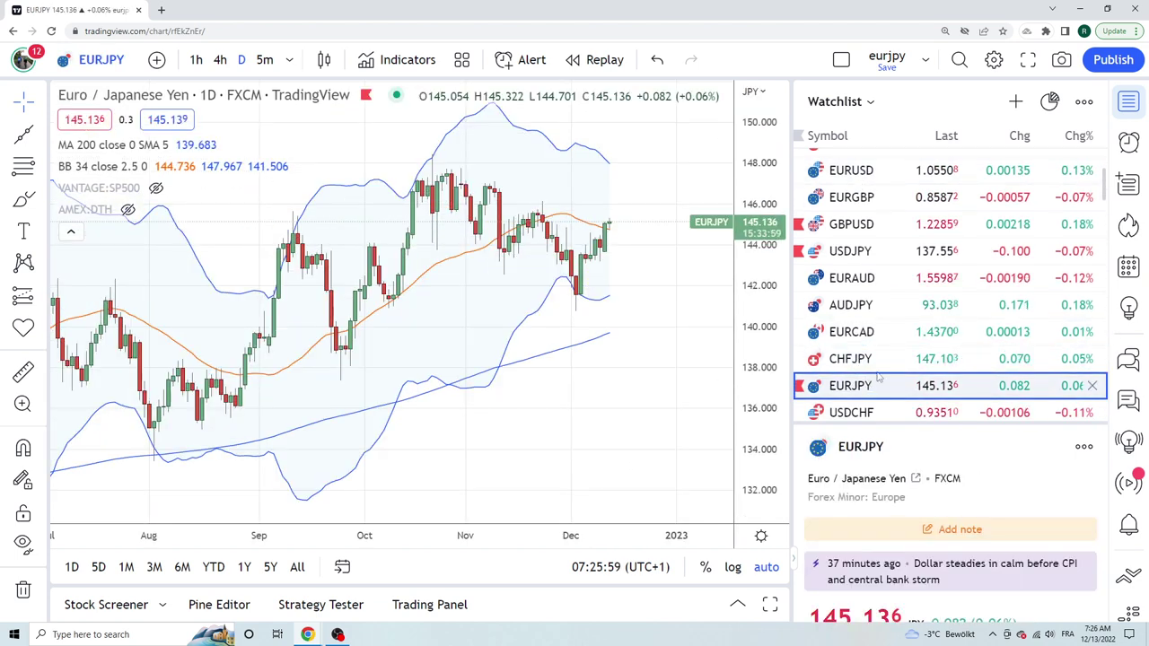
scroll(882, 343, "down", 2)
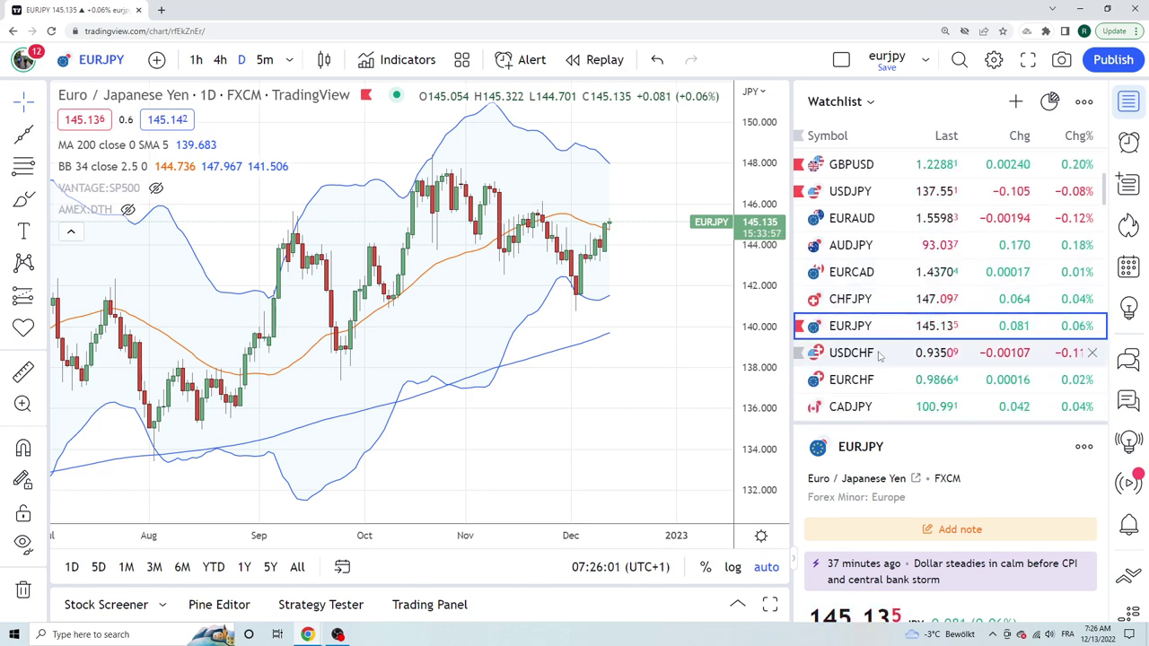
left_click(880, 353)
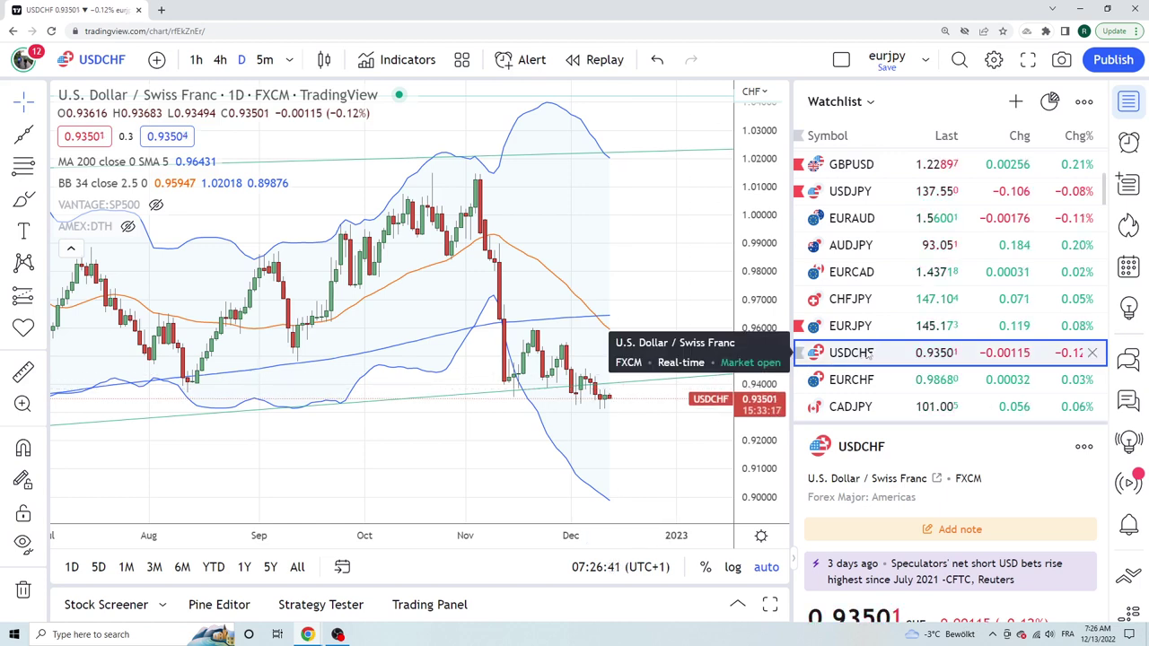
scroll(891, 314, "down", 1)
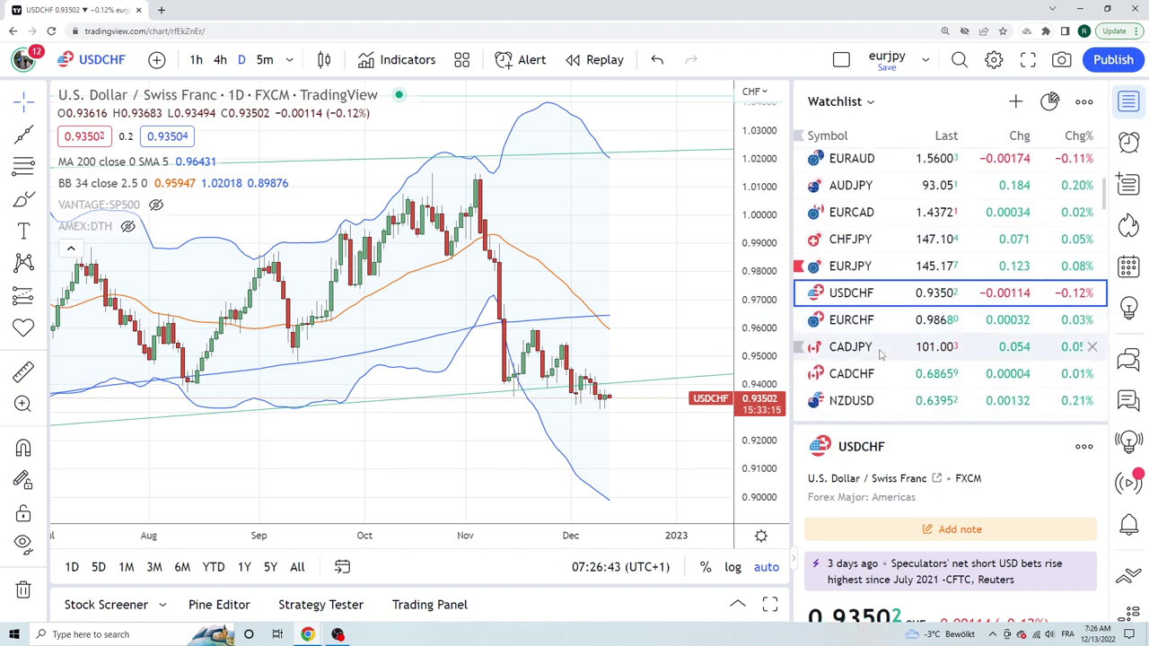
Show CADJPY on 4-hour candles, then switch to CADCHF
left_click(864, 350)
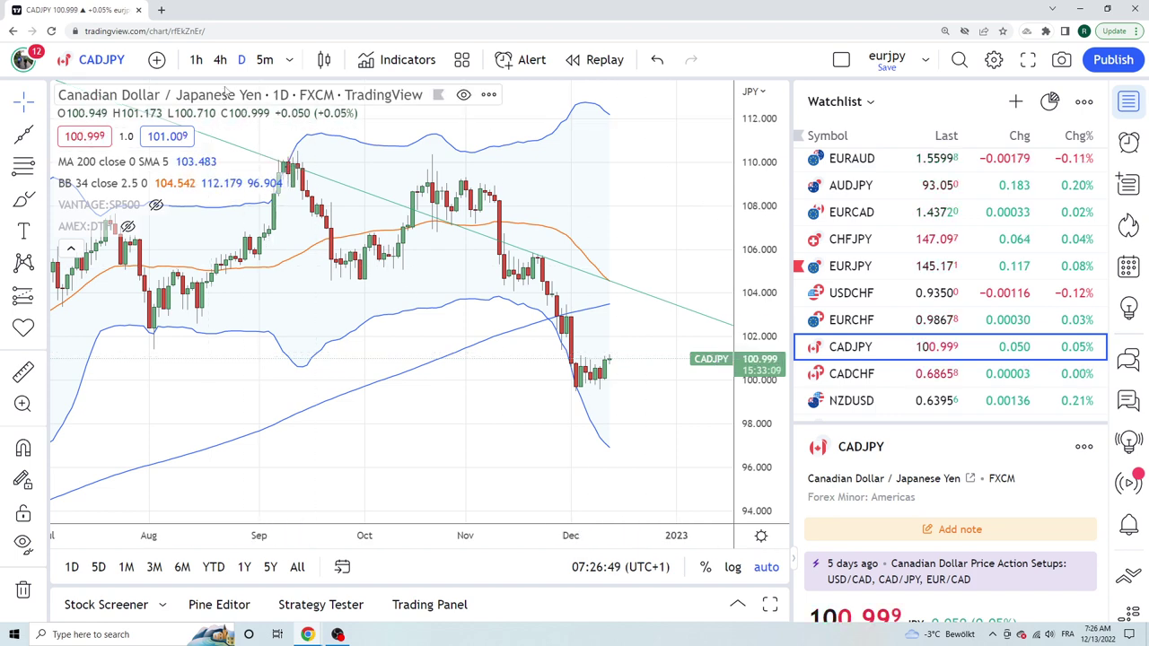
left_click(220, 60)
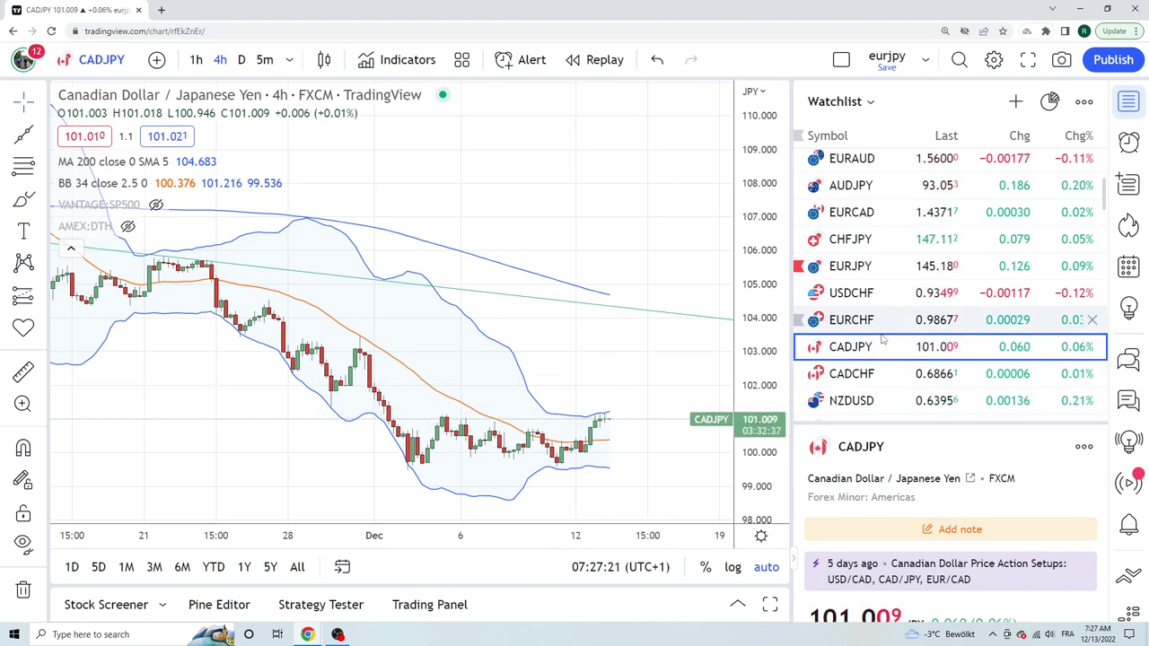
left_click(843, 377)
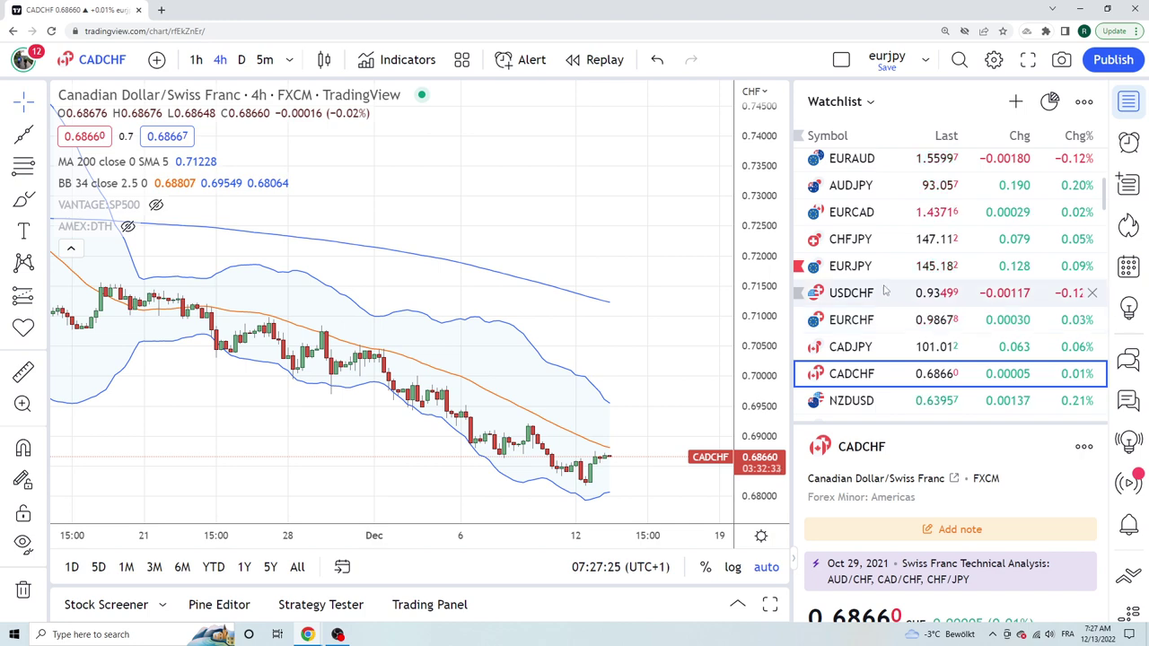
Return CADCHF to daily candles and open the NZDUSD daily chart
scroll(875, 287, "down", 1)
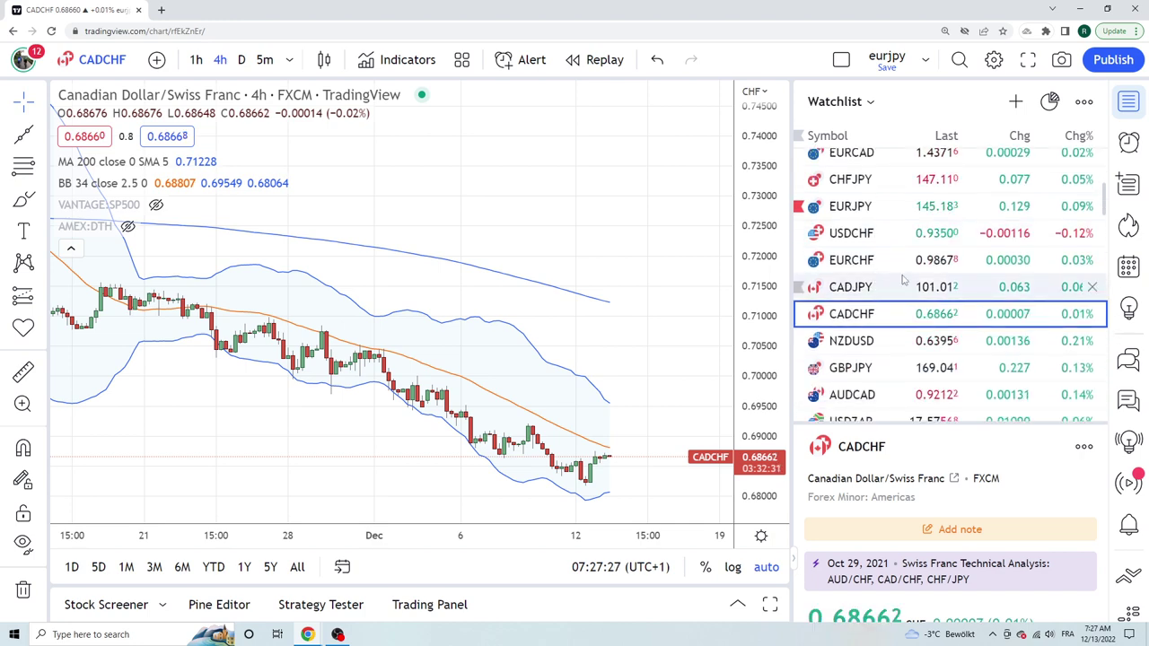
left_click(240, 60)
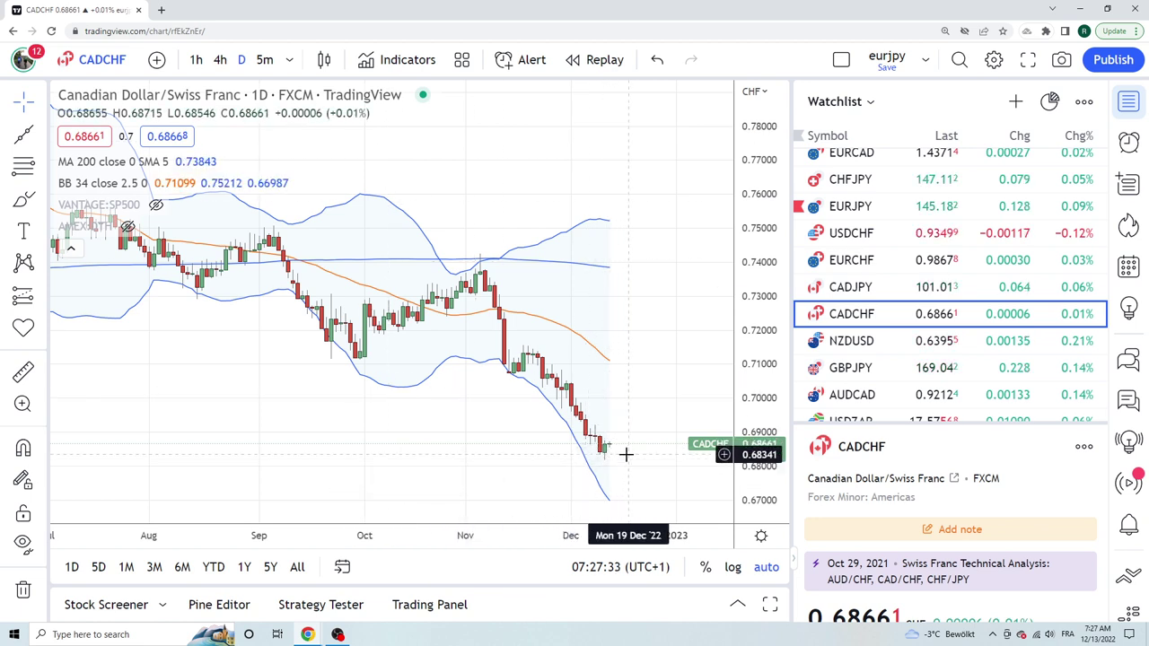
left_click(864, 350)
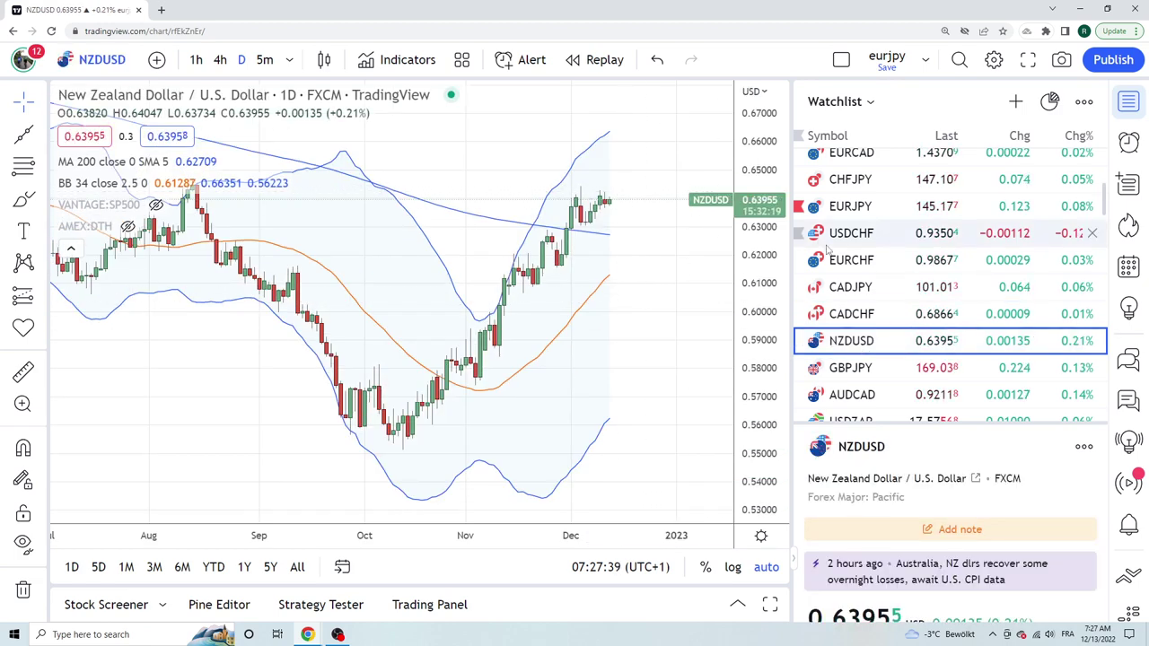
Open the EURNOK daily chart with its 200 SMA and 34-period Bollinger Bands
scroll(827, 249, "down", 1)
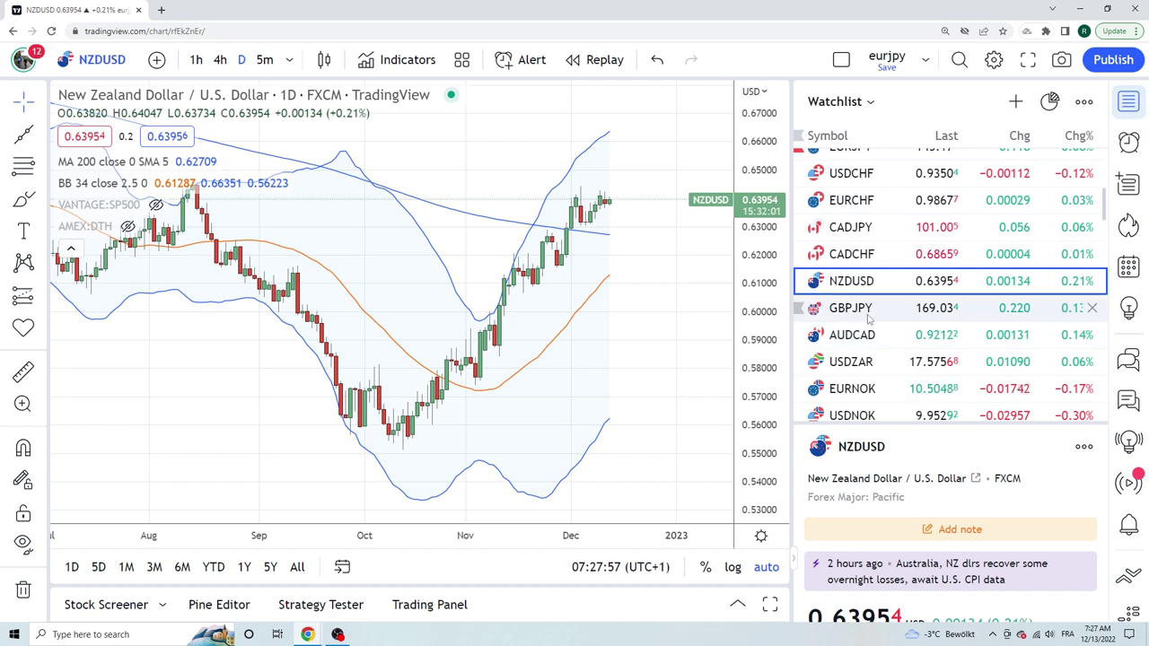
left_click(852, 391)
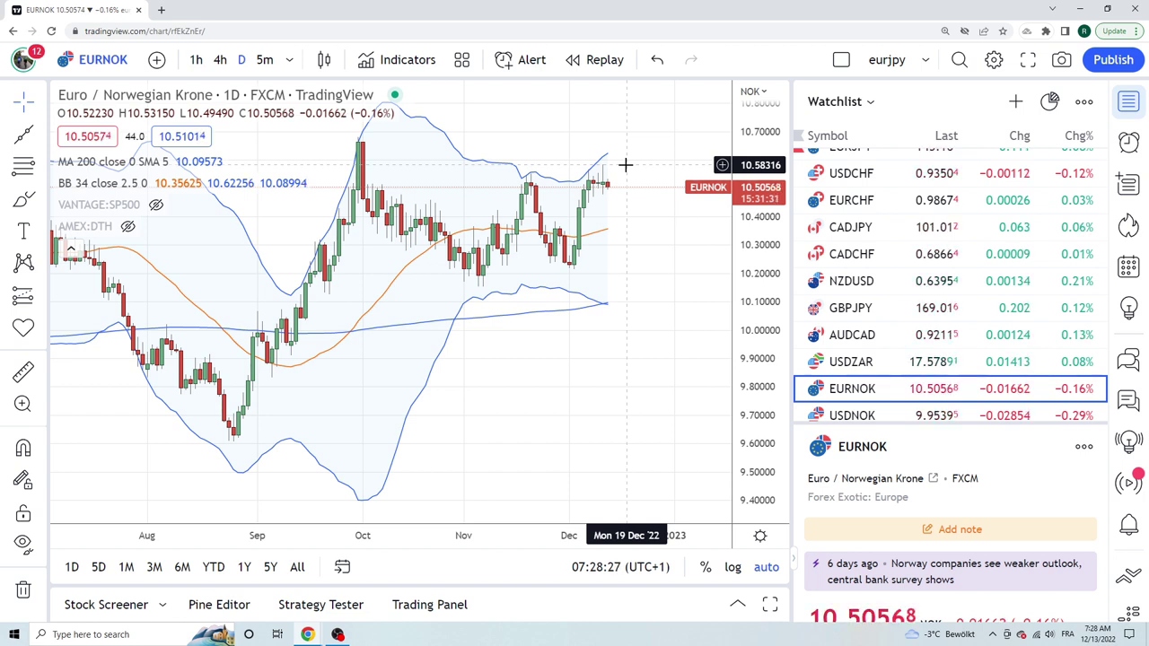
scroll(884, 243, "down", 3)
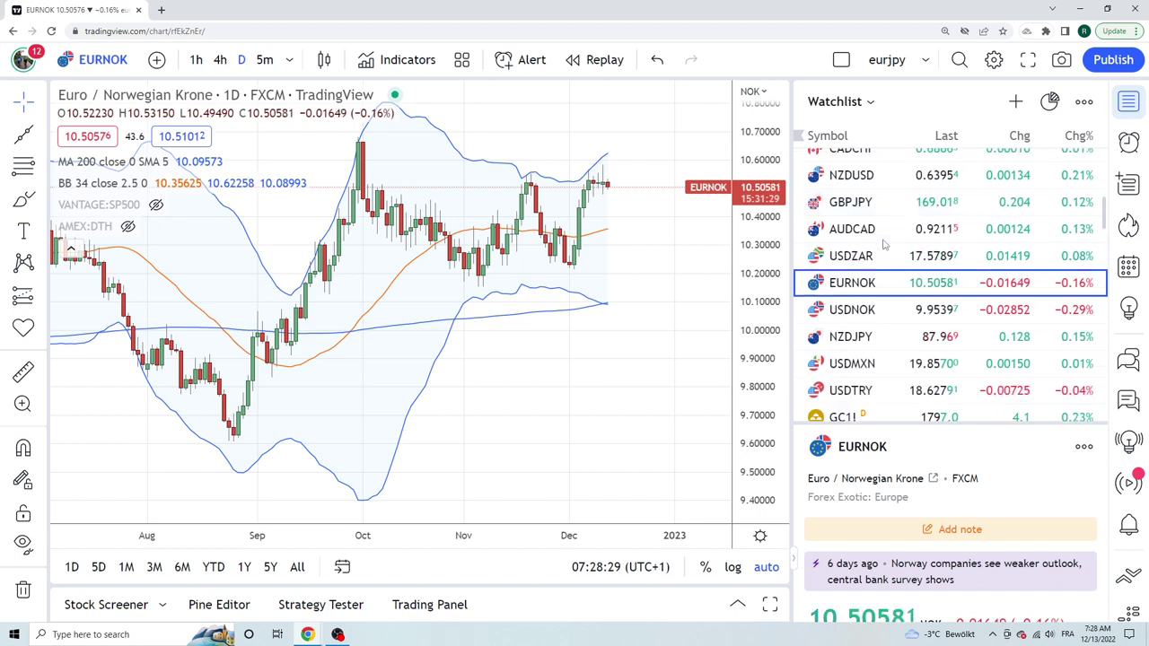
Load the USDMXN daily chart from the watchlist, keeping the 200 SMA and 34-period Bollinger Bands
left_click(853, 350)
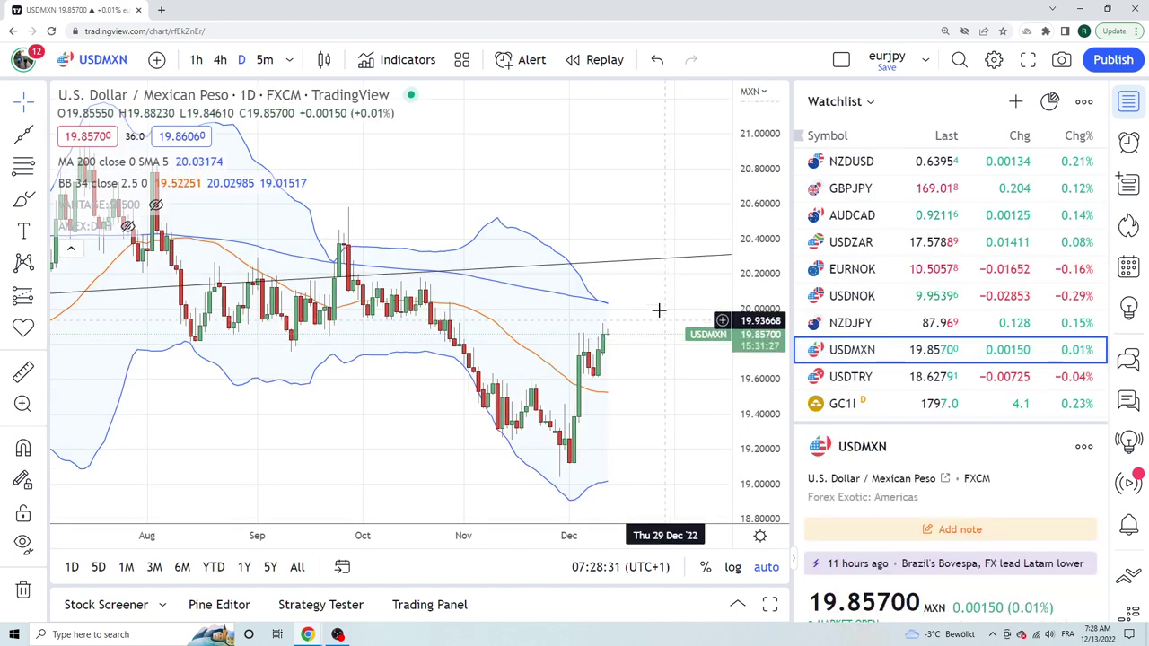